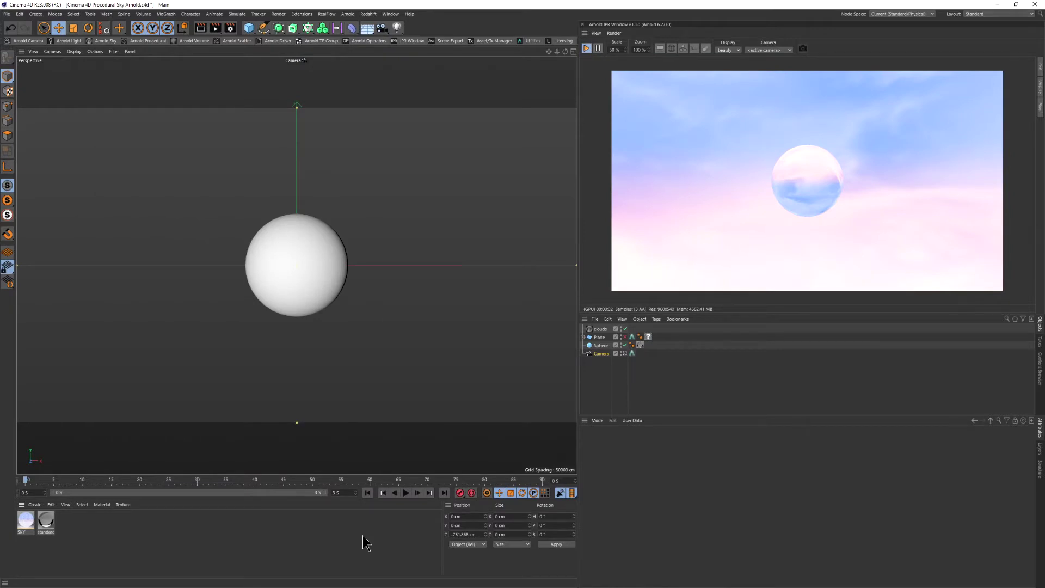
- Turn the camera heading to -27° and select the SKY material
left_click(601, 353)
mouse_move(727, 519)
left_mouse_down()
mouse_move(713, 520)
mouse_move(739, 520)
left_mouse_up()
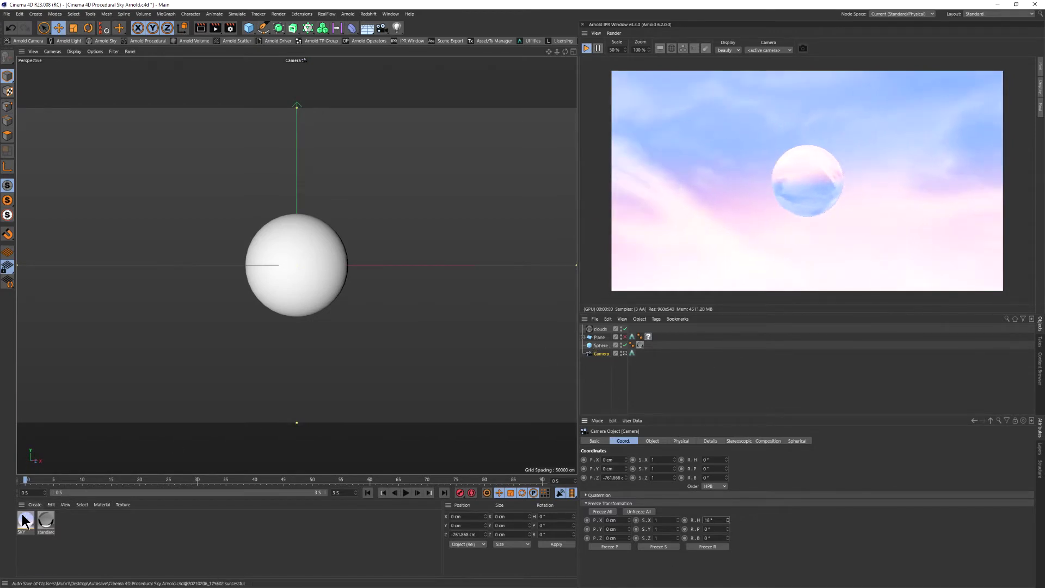
left_click(26, 520)
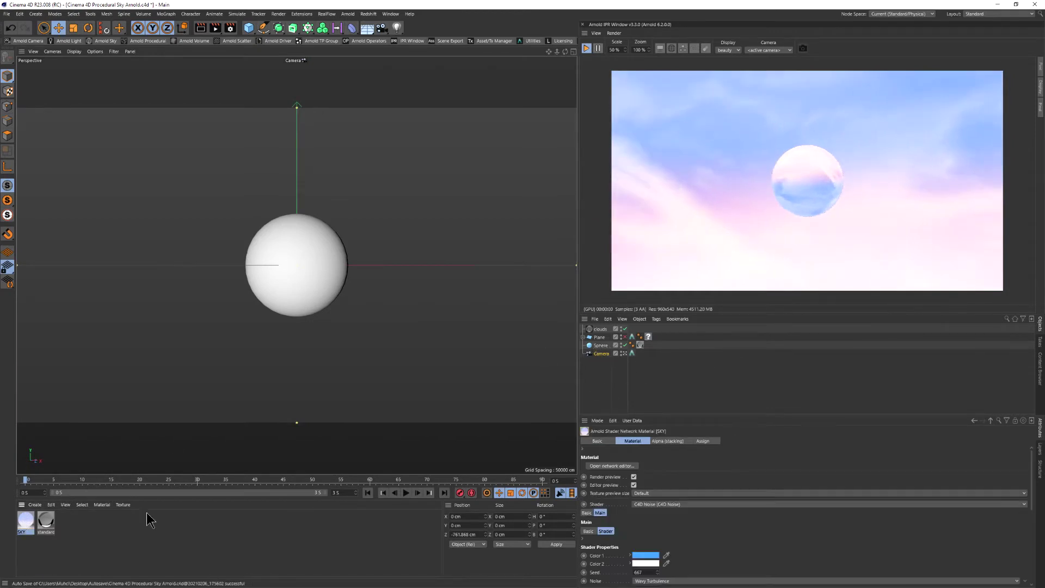
- Step the SKY material's CAD Noise seed up to about 475 to reshape the clouds
left_click(659, 570)
left_click(659, 570)
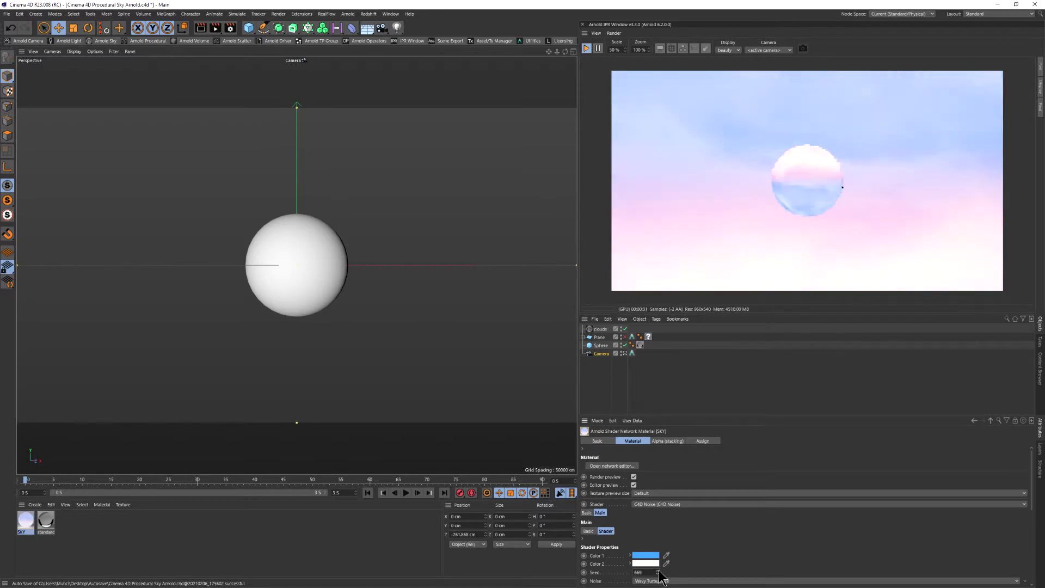
left_click(658, 570)
left_click(659, 570)
left_click(659, 570)
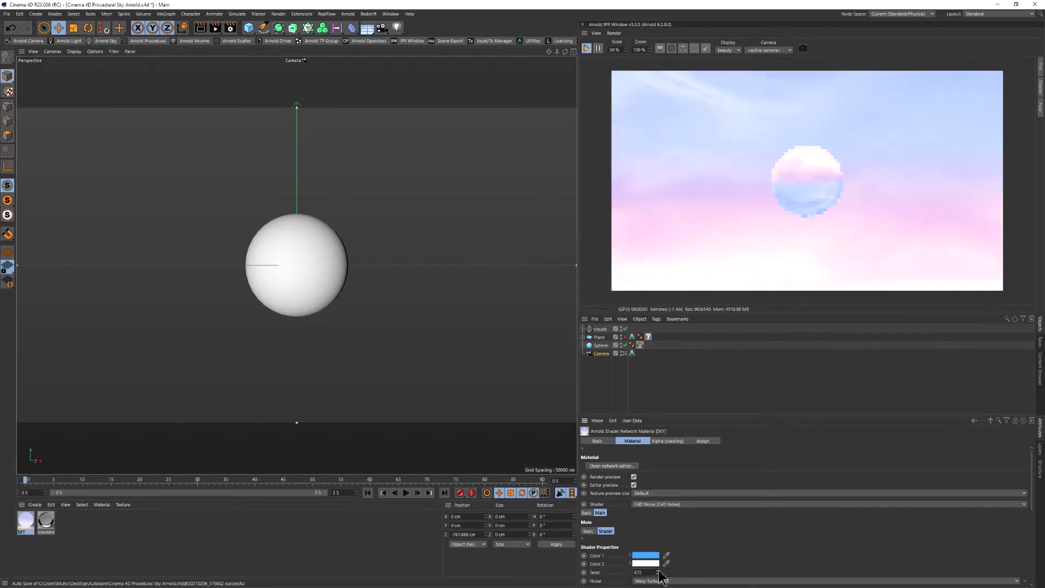
left_click(659, 570)
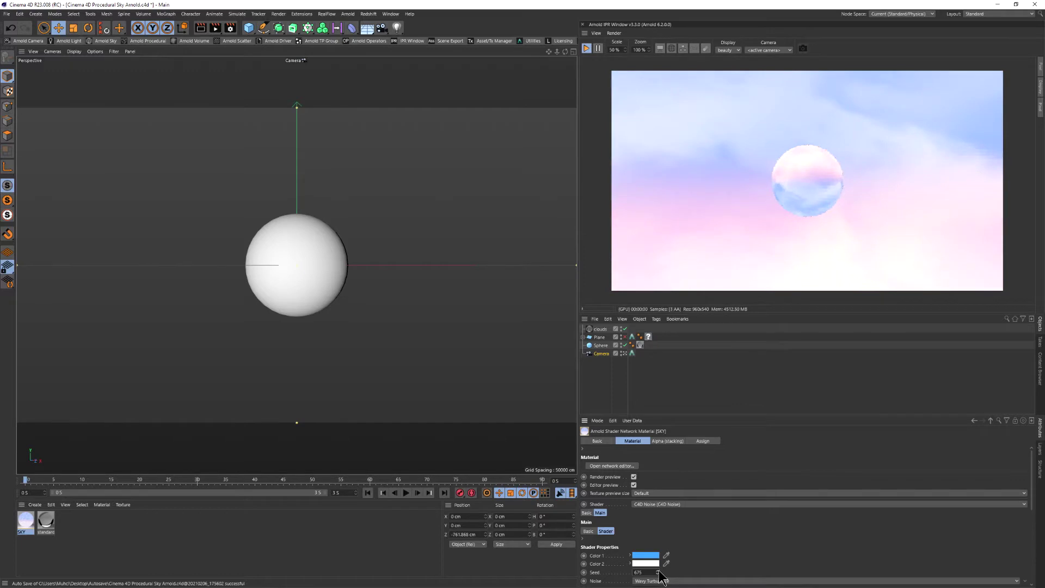
left_click(659, 570)
left_click(658, 570)
- Undo away the clouds and Plane objects and add an Arnold Sky object
key("ctrl+z")
key("ctrl+z")
key("ctrl+z")
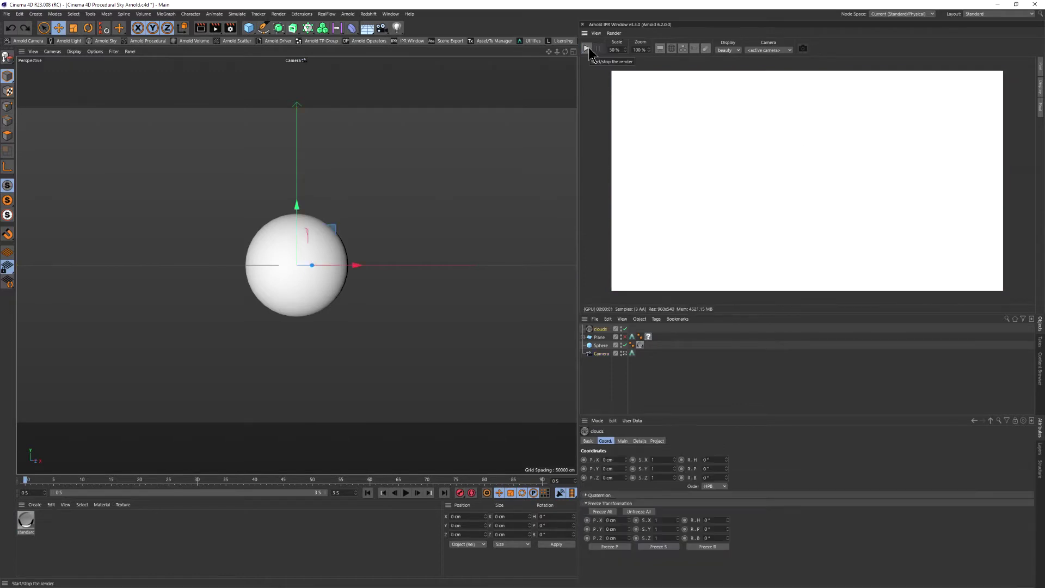
key("ctrl+z")
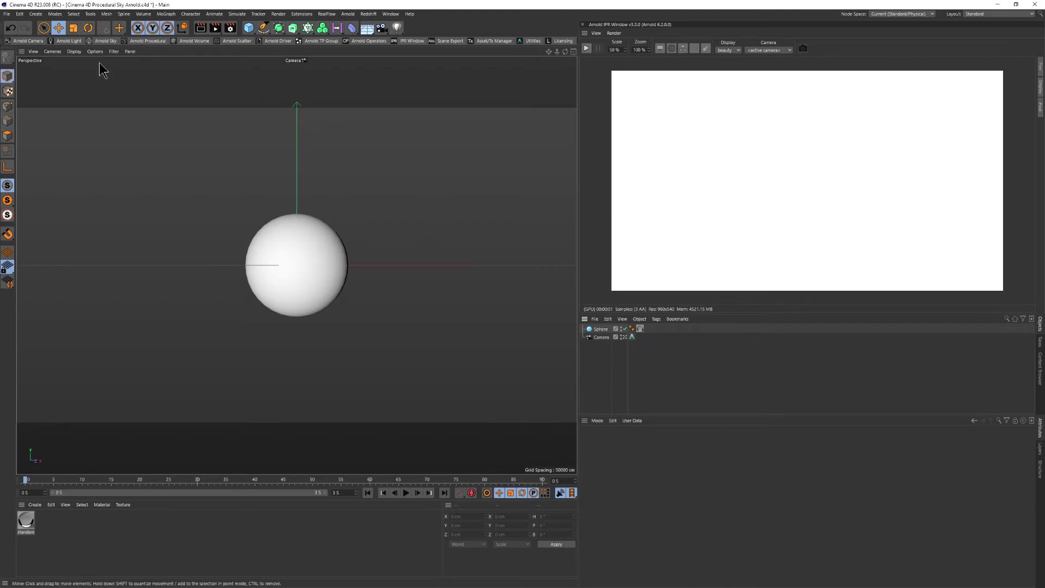
left_click(105, 42)
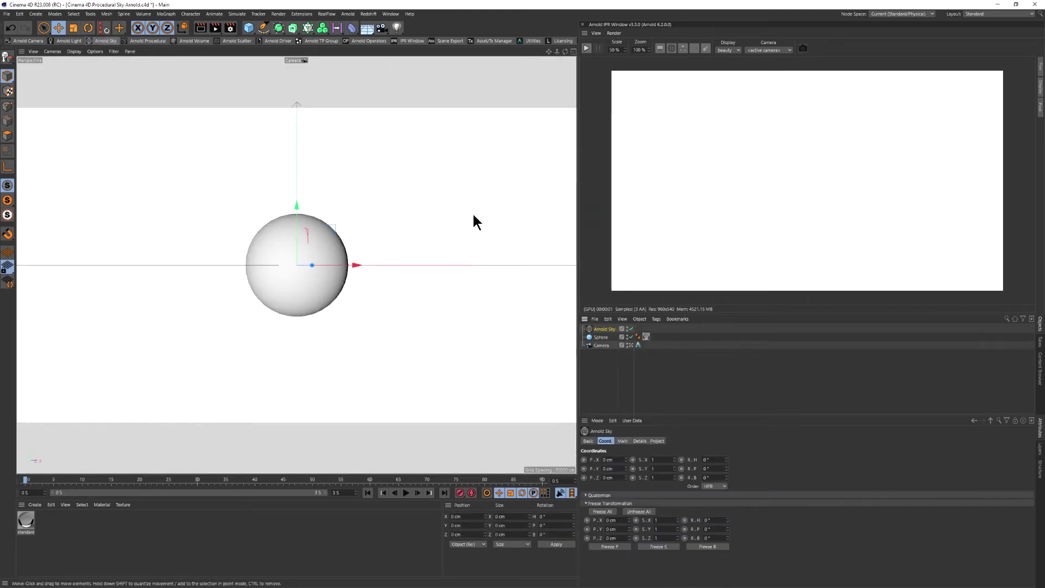
- Set the Arnold Sky's Main tab Color source to shader network
left_click(623, 442)
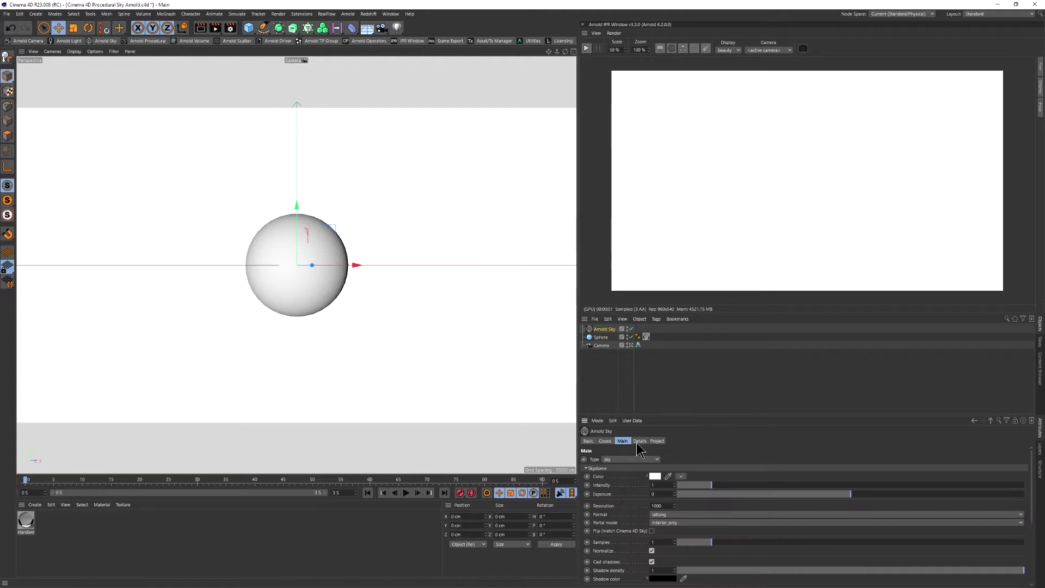
left_click(681, 476)
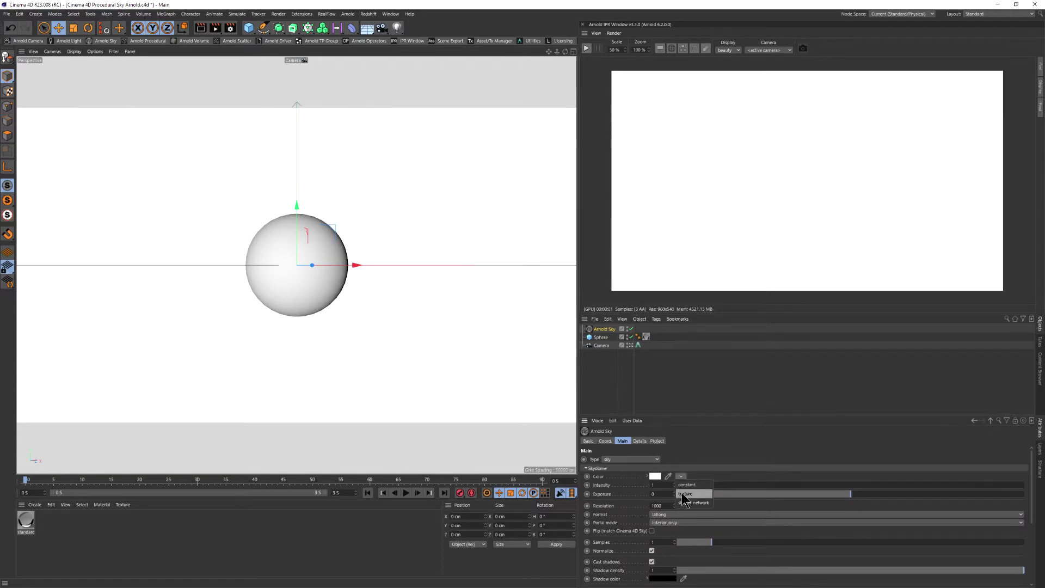
left_click(687, 502)
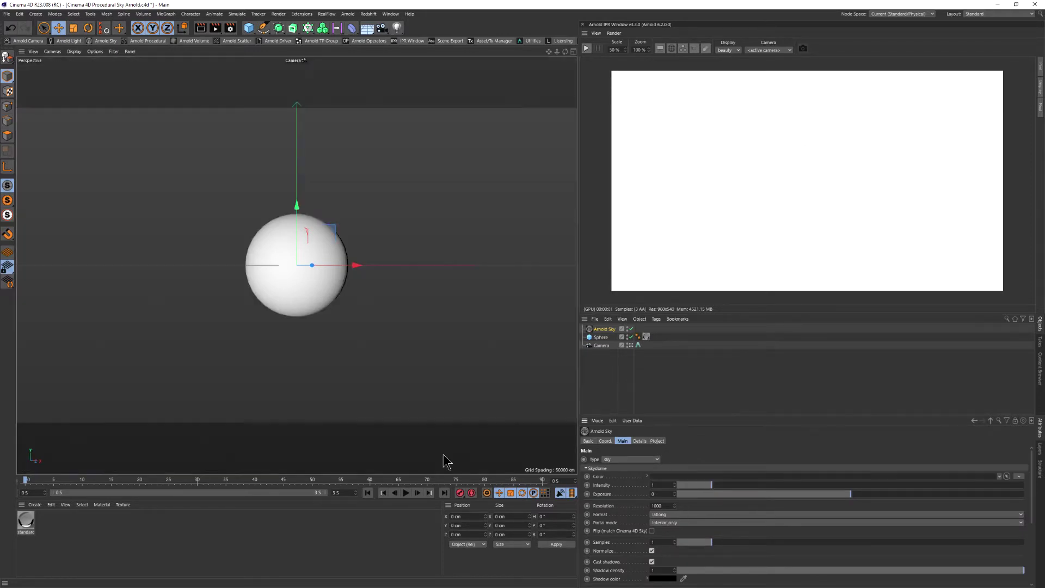
- Create a new Arnold standard_surface material via Create > Arnold > Surface
left_click(35, 504)
left_click(82, 505)
left_click(35, 505)
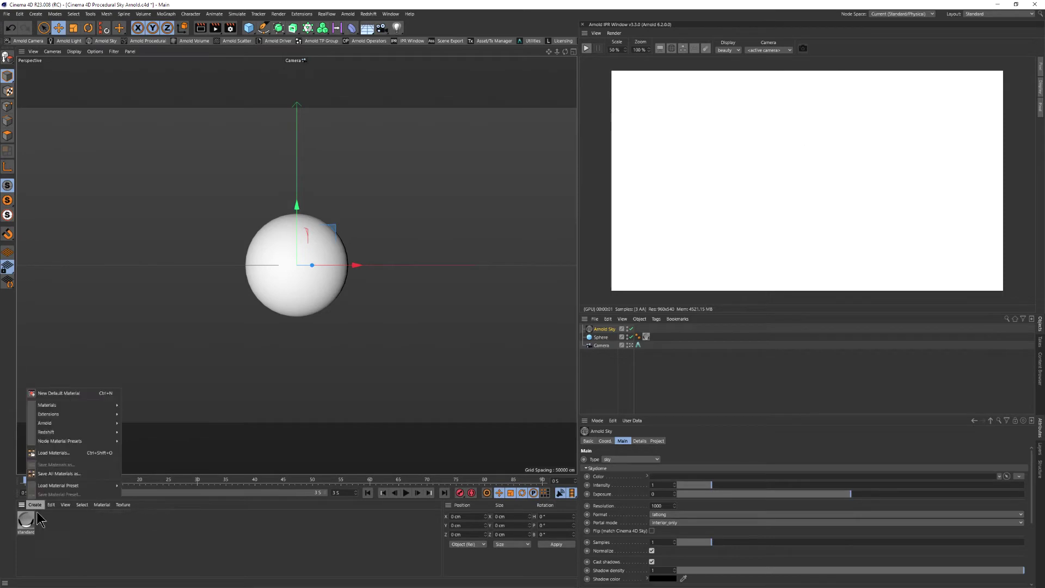
mouse_move(103, 423)
mouse_move(132, 441)
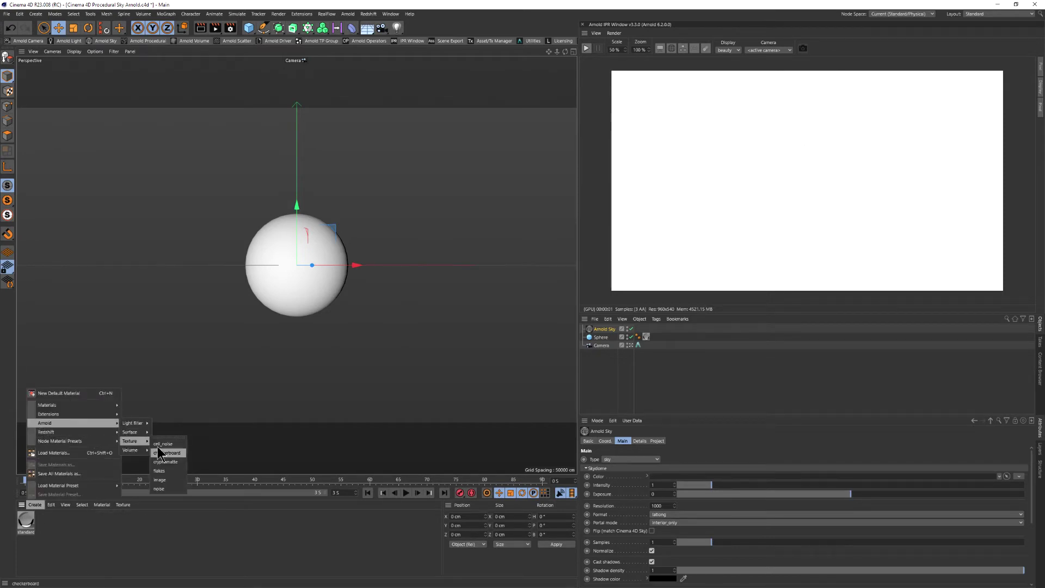
left_click(167, 493)
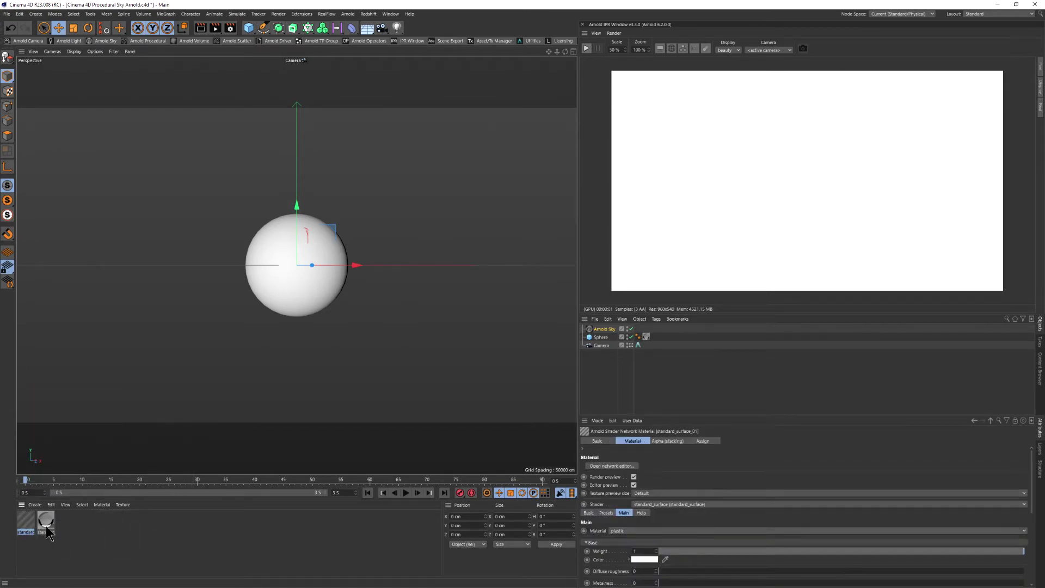
- Open the material's Shader Network Editor and delete the default standard_surface node
left_click(613, 466)
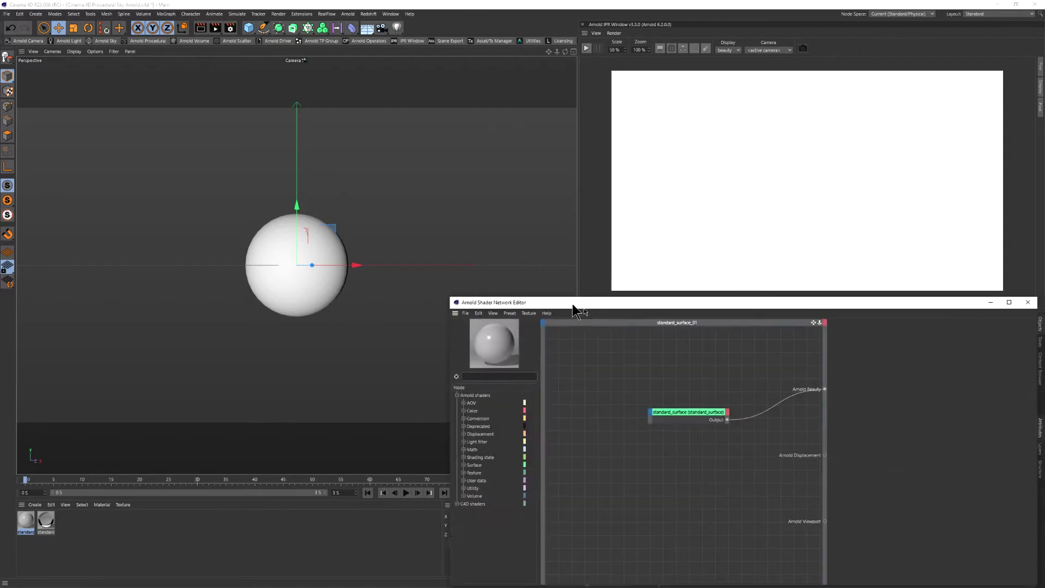
left_click_drag(593, 305, 156, 229)
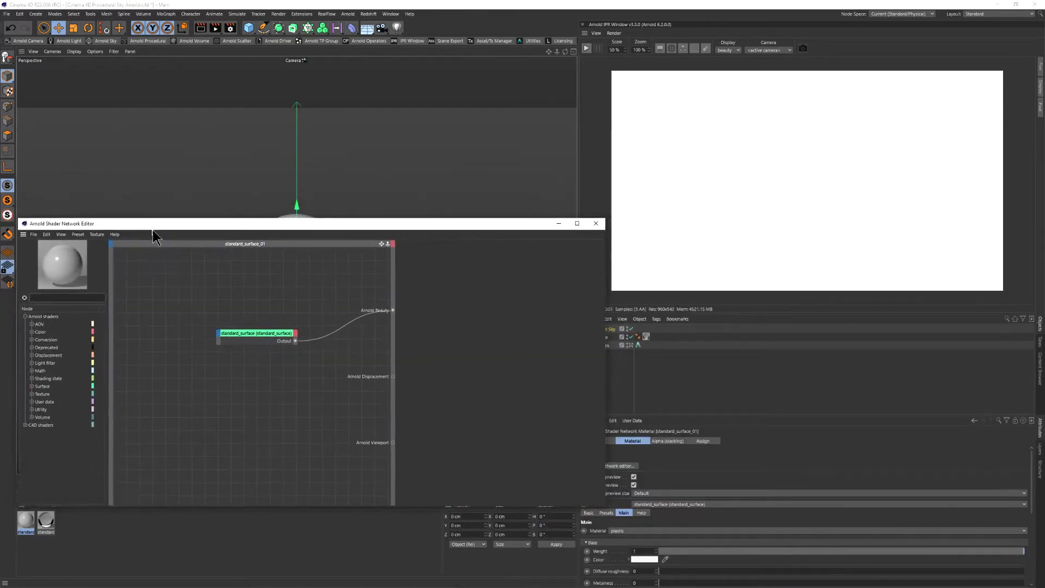
left_click_drag(250, 333, 270, 329)
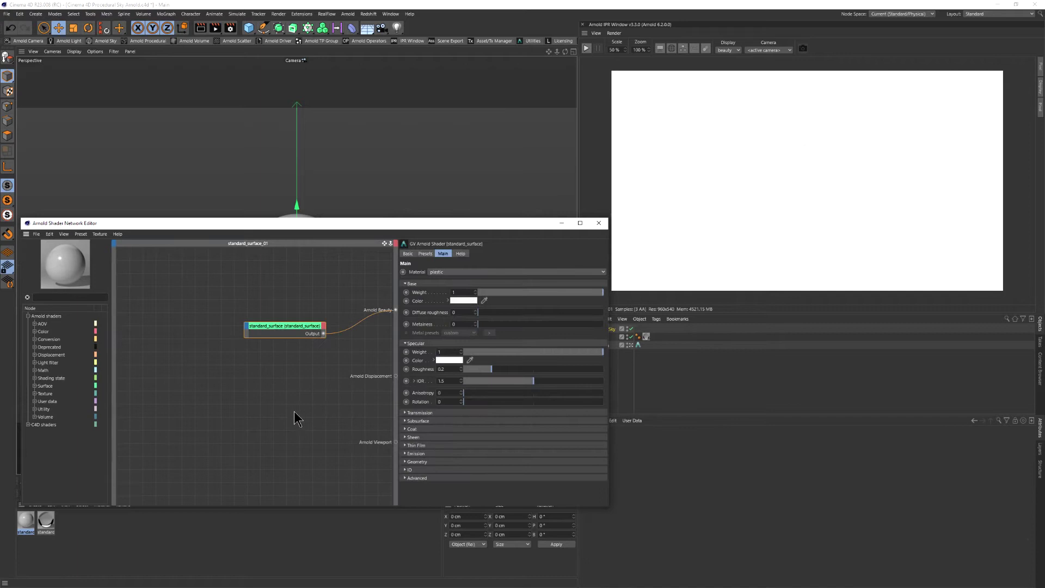
key("Delete")
- Add layer_rgba and ramp_rgb nodes to the shader network from the node search
left_click(51, 297)
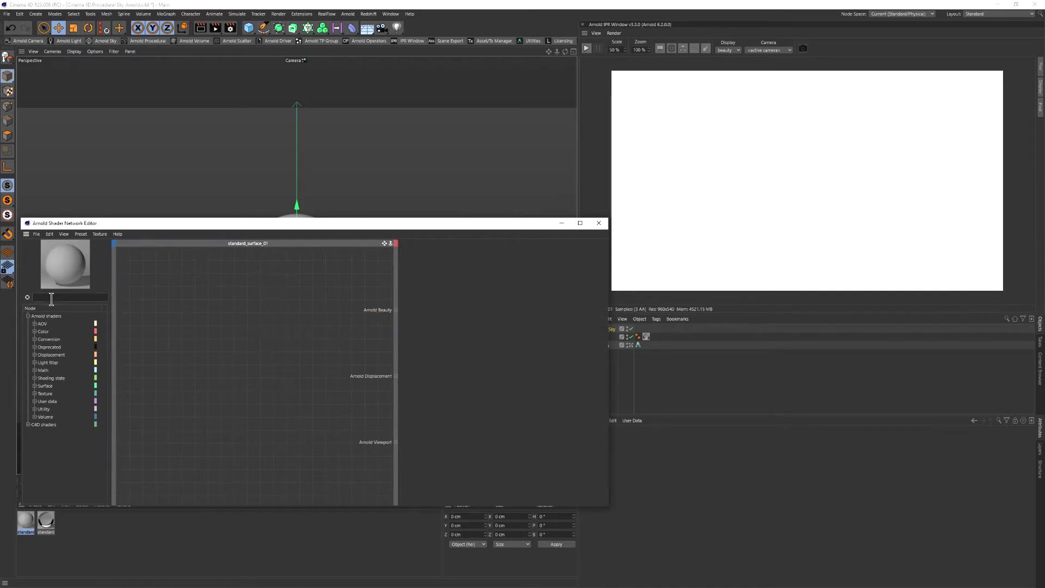
type("laye")
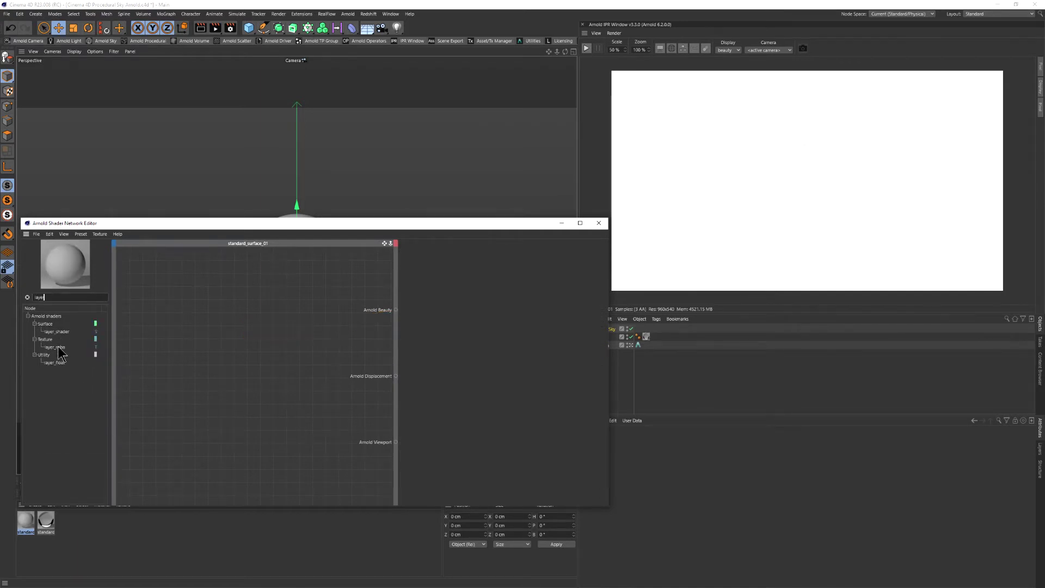
left_click_drag(59, 348, 321, 349)
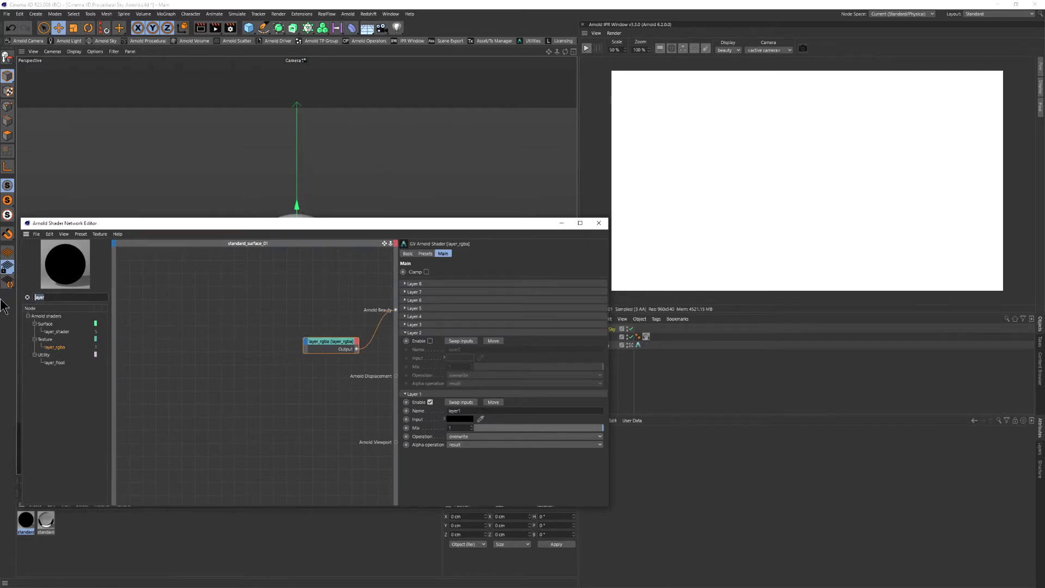
type("ramp")
left_click_drag(56, 339, 263, 319)
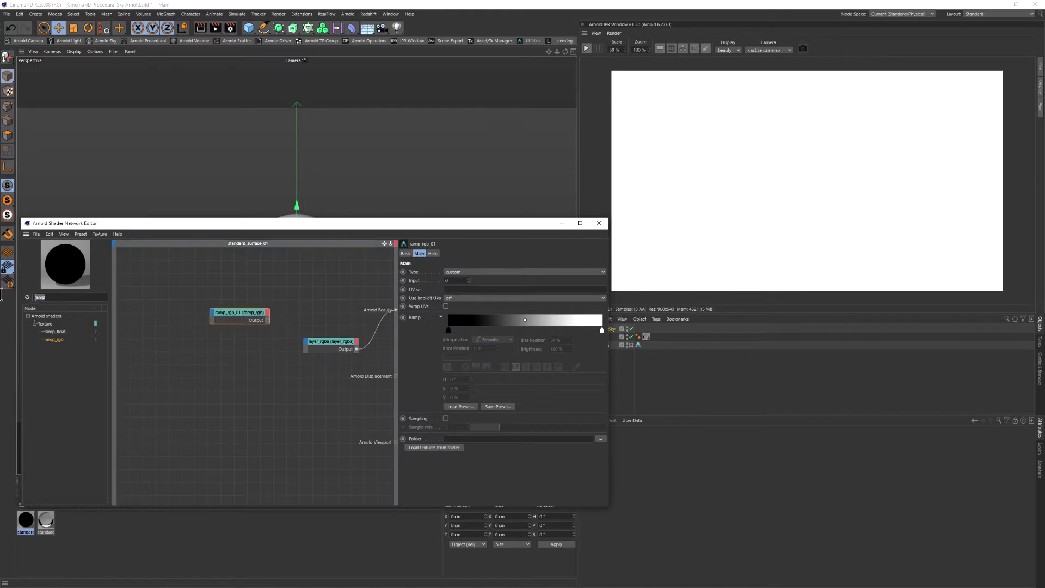
- Add a C4D Noise node and connect ramp_rgb's Output to Arnold Beauty
key("BackSpace")
key("BackSpace")
key("BackSpace")
key("BackSpace")
type("c4d")
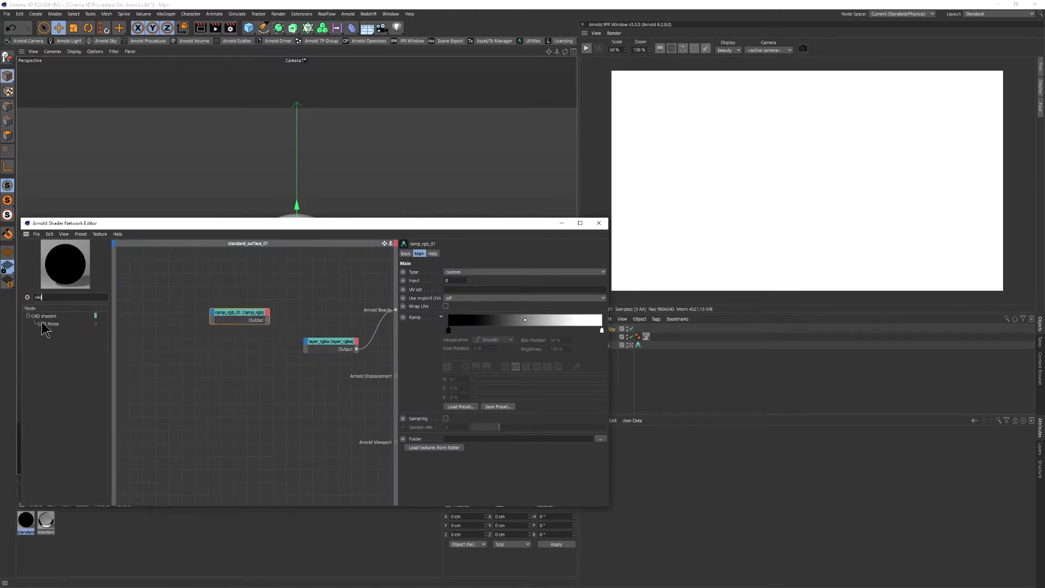
left_click_drag(42, 323, 221, 365)
left_click_drag(335, 344, 299, 355)
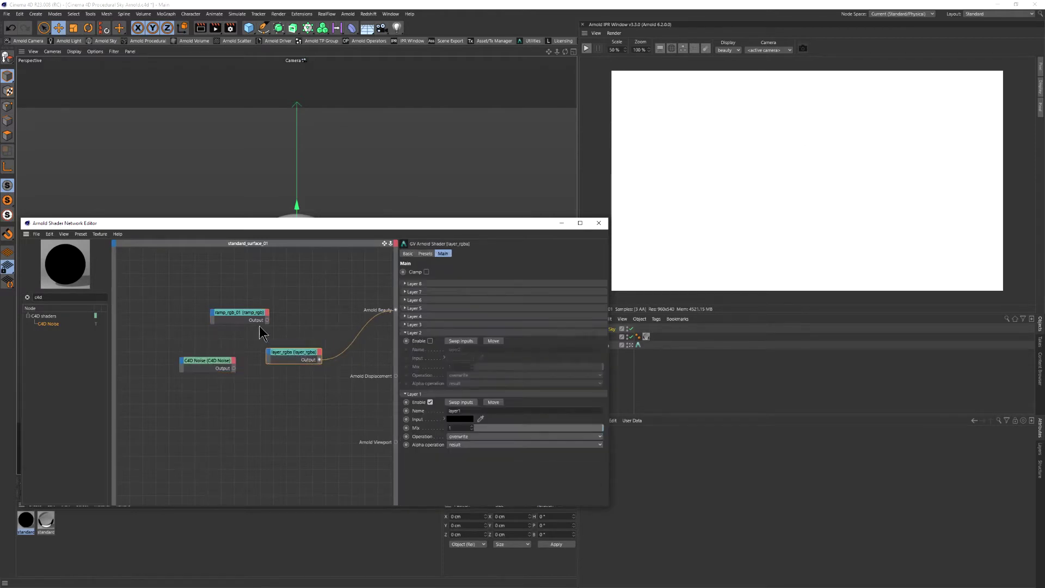
left_click_drag(266, 321, 395, 310)
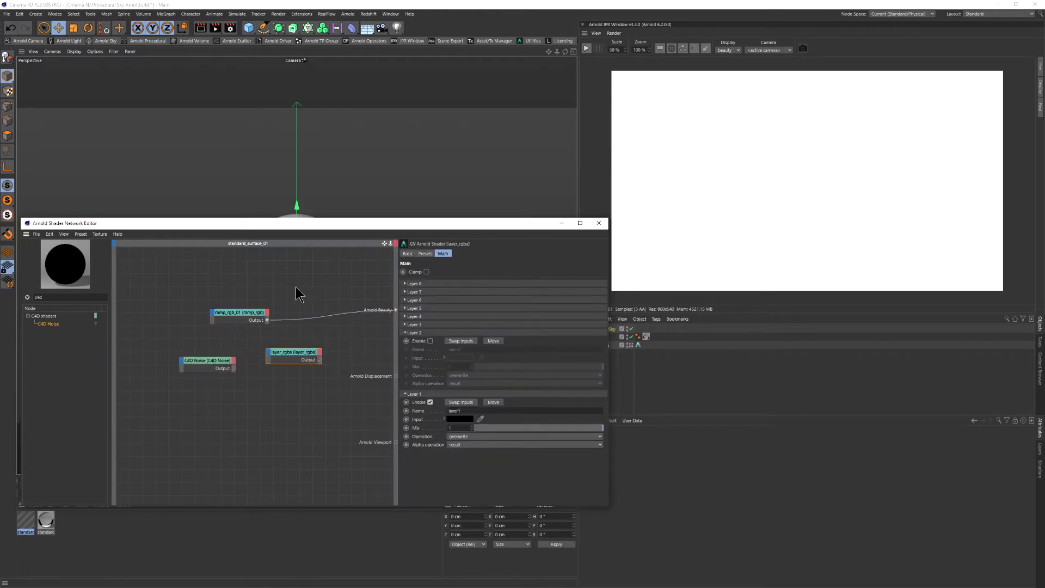
- Wire ramp_rgb to Beauty, set its type to v, and load a blue gradient preset
left_click(239, 315)
left_click(491, 271)
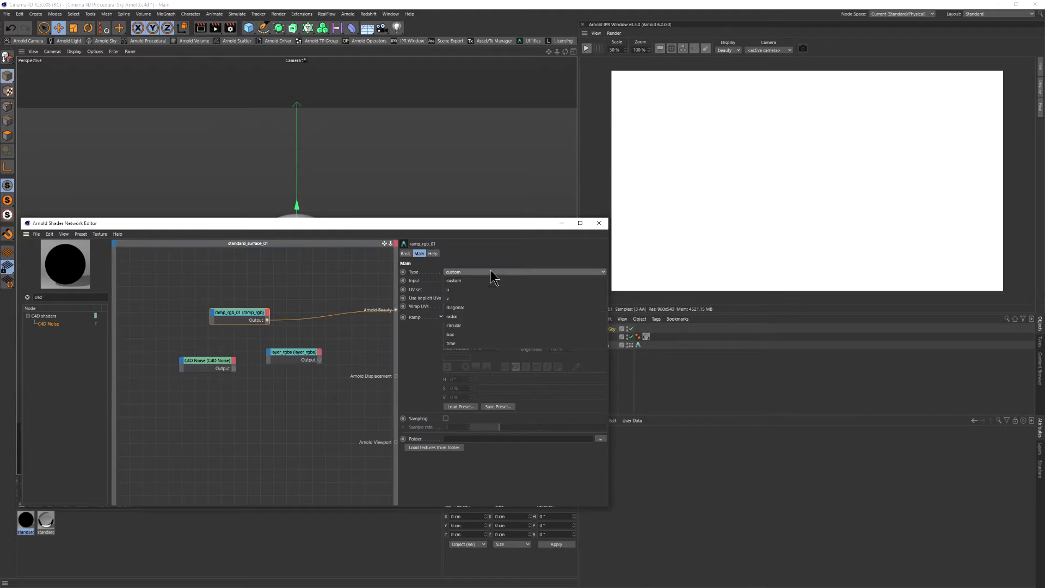
left_click(461, 299)
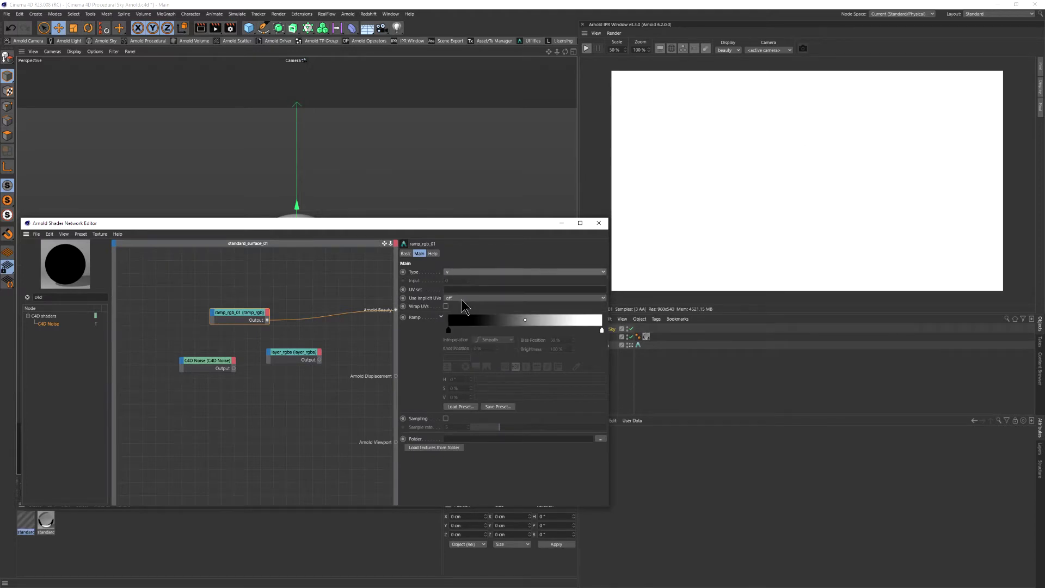
left_click(461, 407)
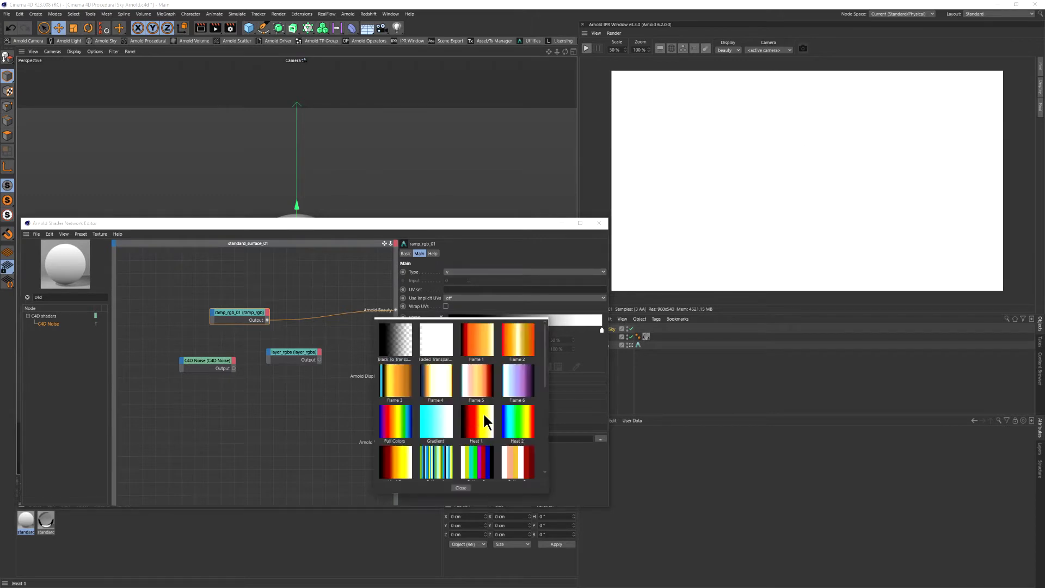
scroll(483, 413, "down", 3)
left_click(483, 426)
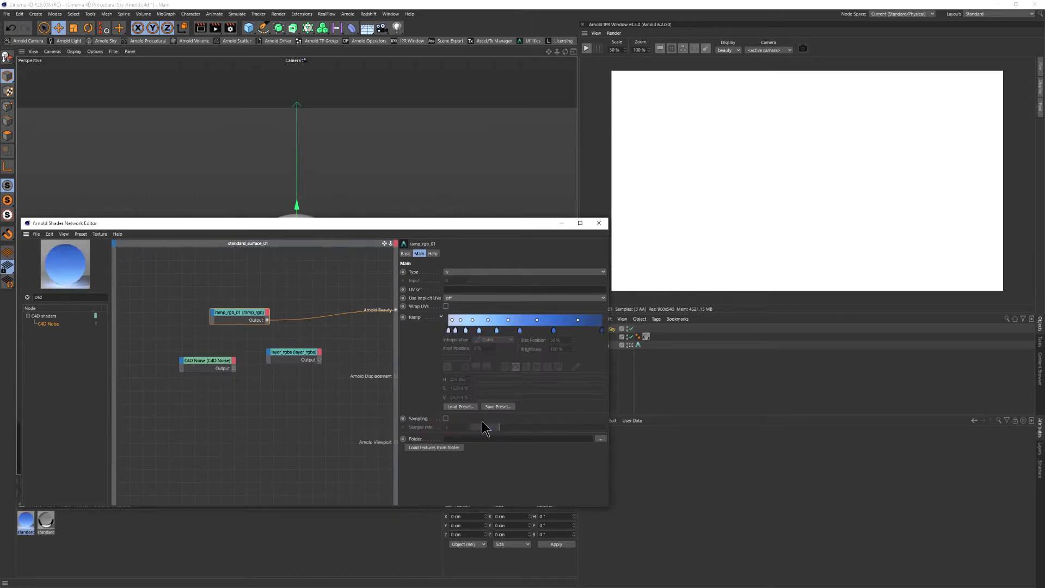
left_click_drag(520, 223, 489, 103)
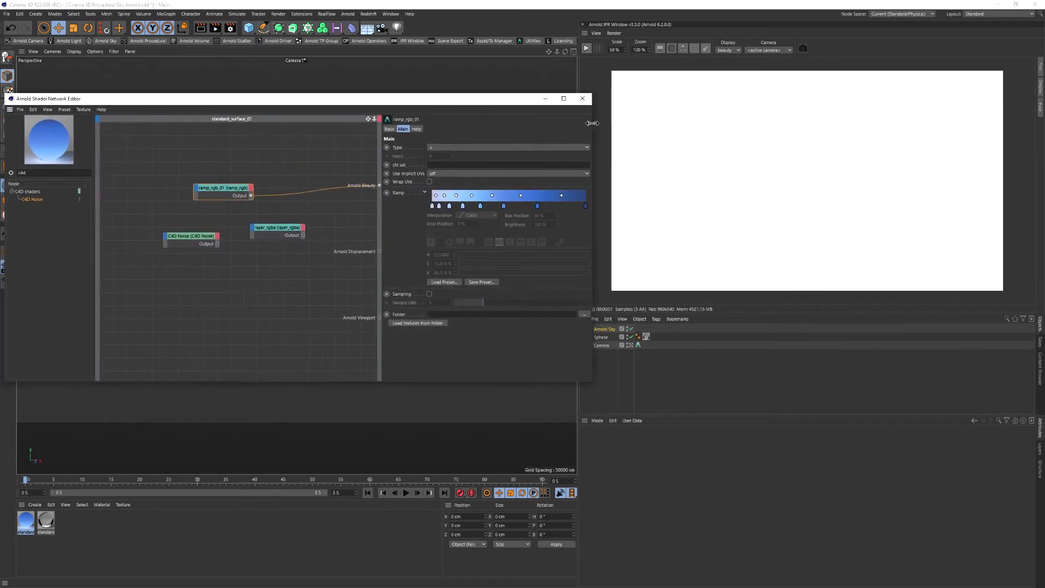
left_click_drag(592, 123, 553, 125)
- Assign the blue ramp material as the Arnold Sky's Color and start the Arnold IPR
left_click(604, 329)
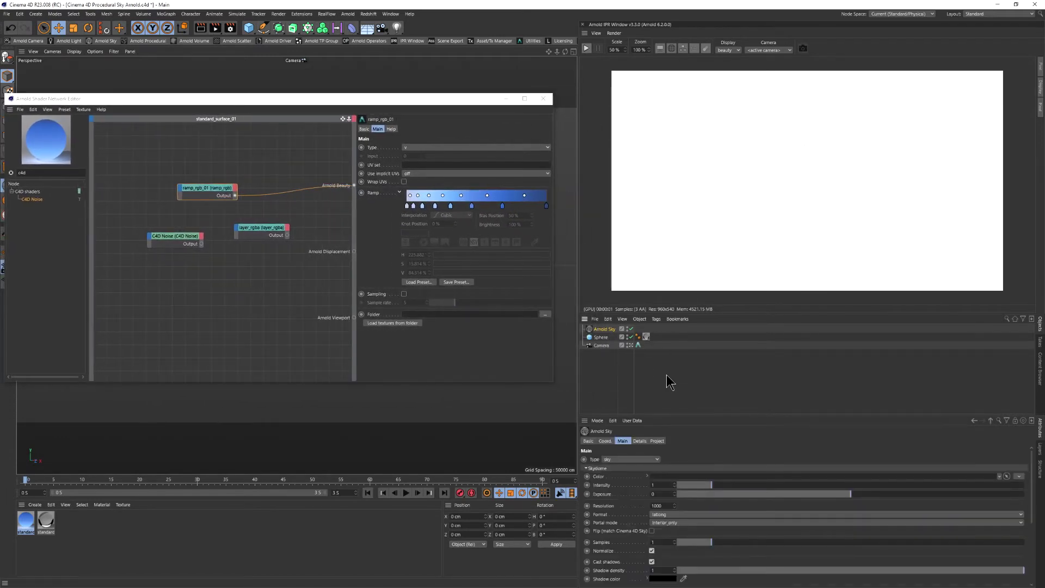
left_click_drag(27, 523, 686, 476)
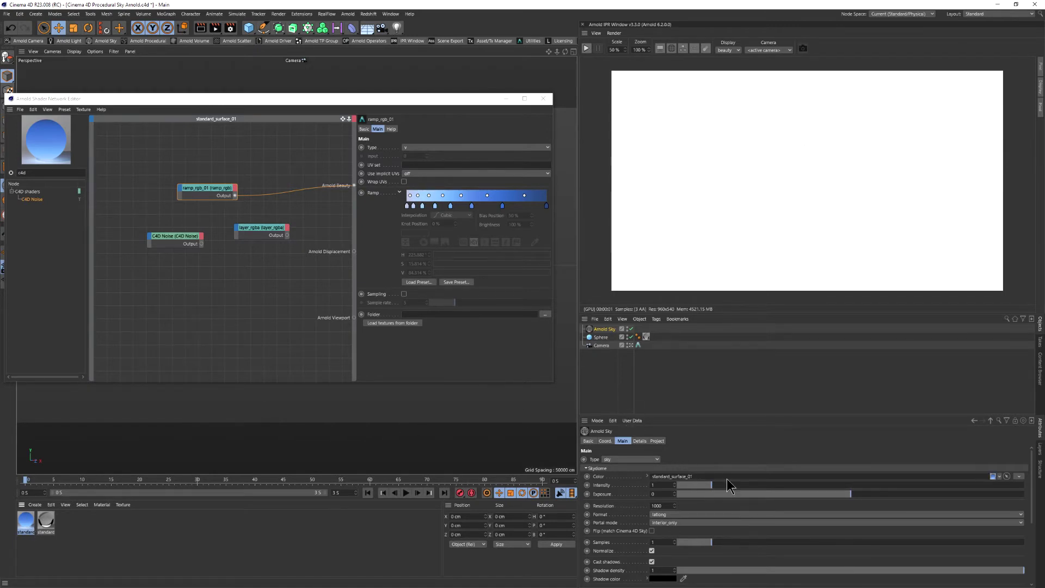
left_click(586, 49)
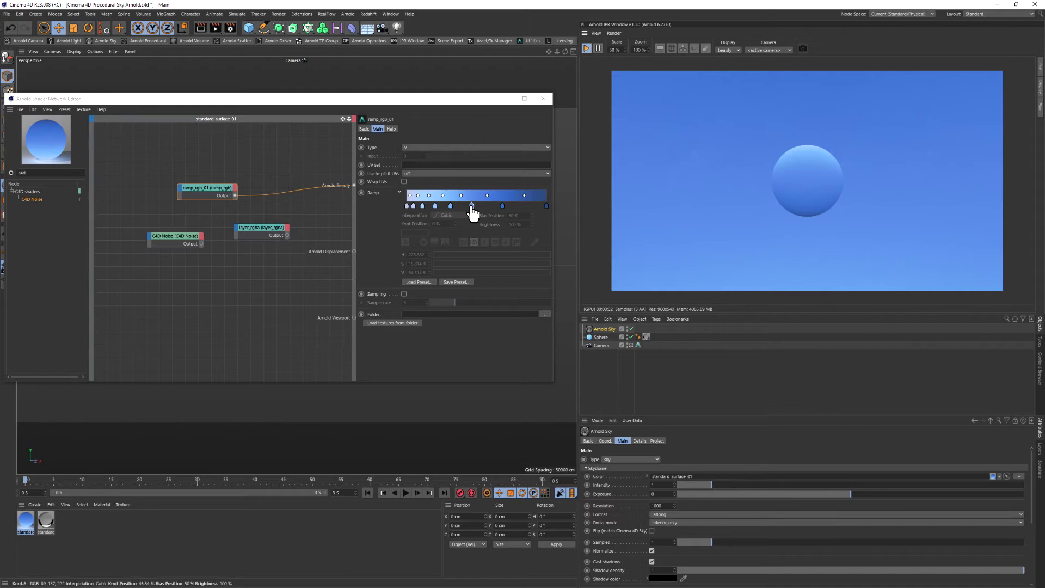
- Select all ramp colour stops and shift them right for a paler horizon
left_click_drag(471, 207, 406, 206)
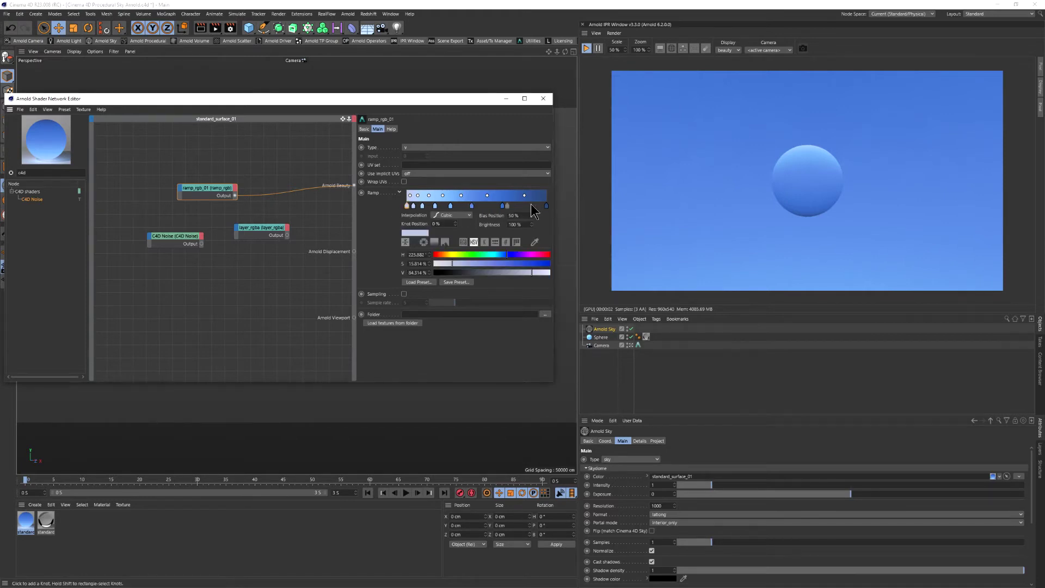
left_click_drag(545, 210, 545, 211)
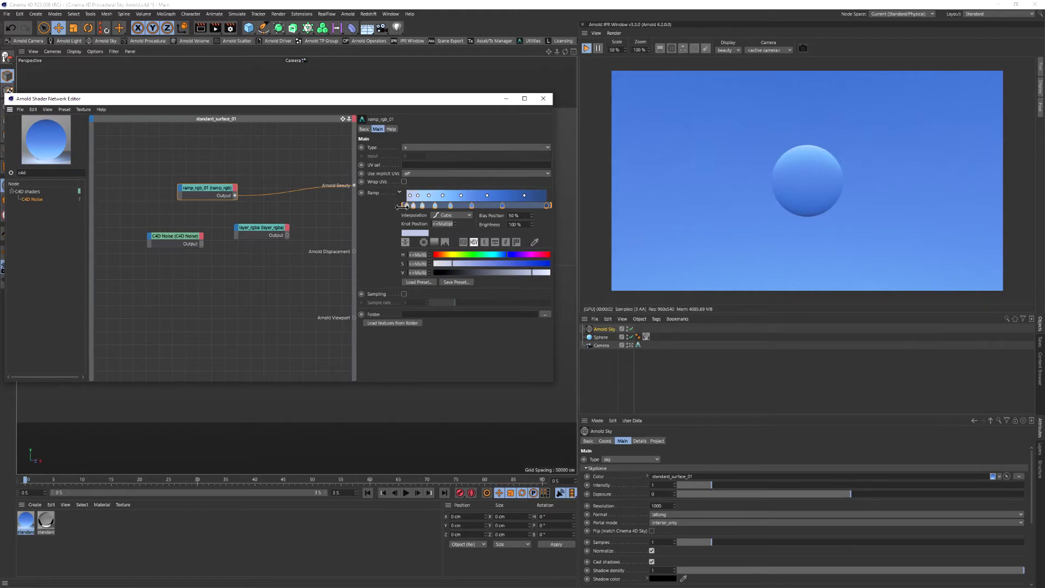
left_click_drag(401, 206, 458, 207)
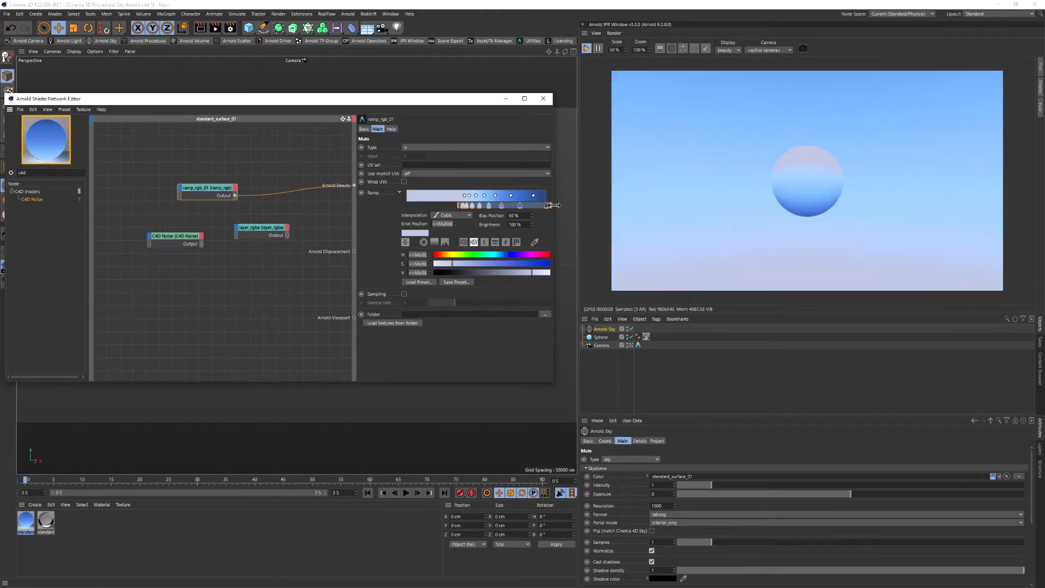
left_click_drag(553, 207, 514, 206)
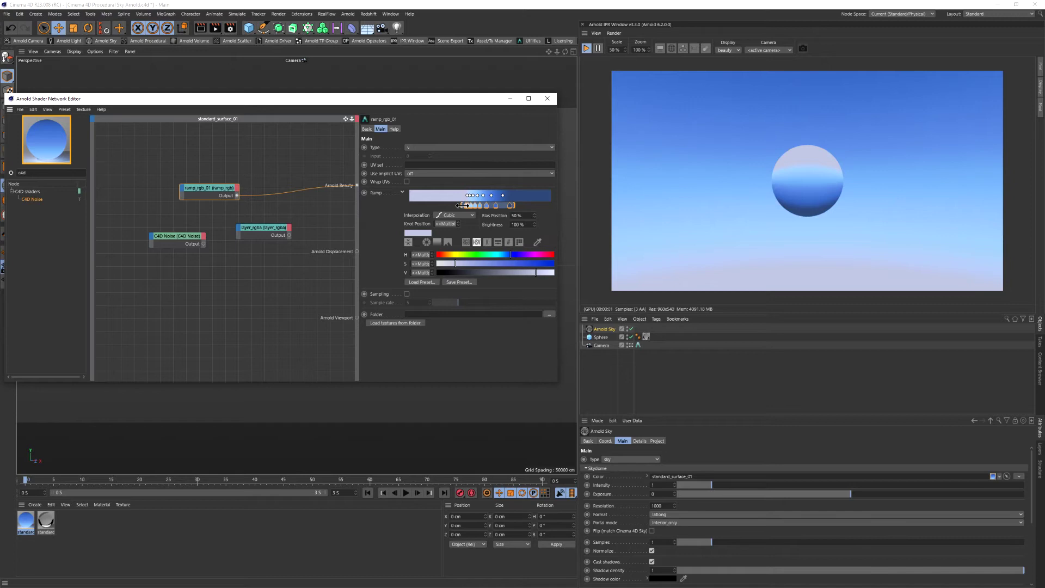
left_click_drag(462, 205, 468, 205)
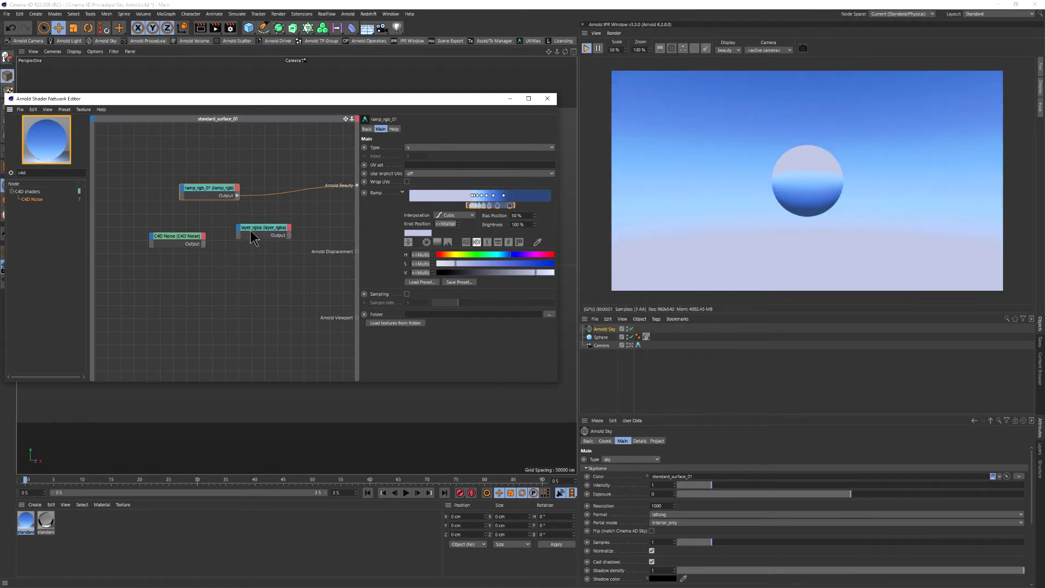
left_click_drag(247, 233, 269, 246)
- Connect C4D Noise directly to Beauty and switch its noise type to Wavy Turbulence
left_click_drag(203, 244, 357, 186)
left_click(174, 238)
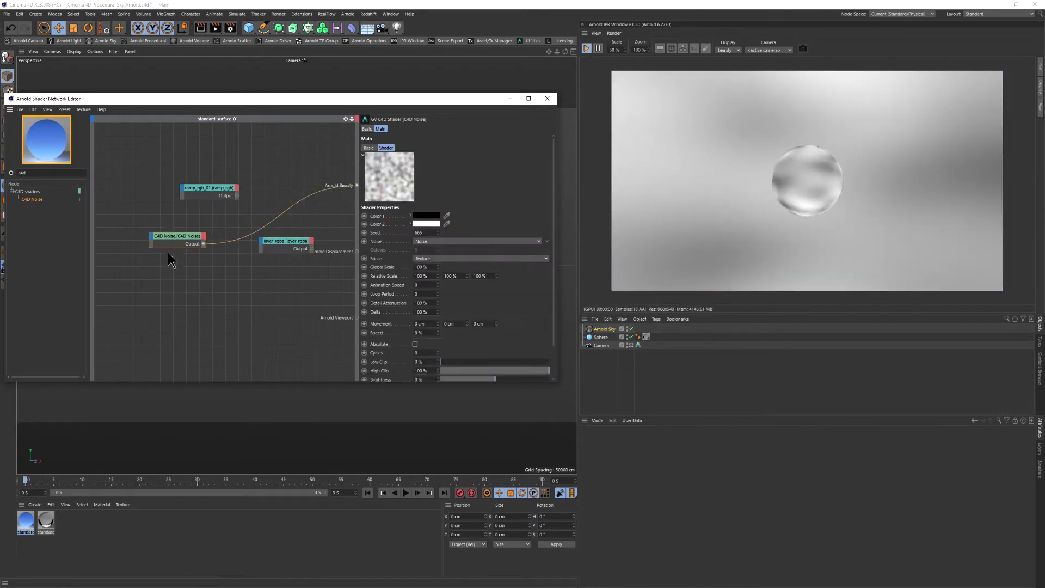
left_click(436, 242)
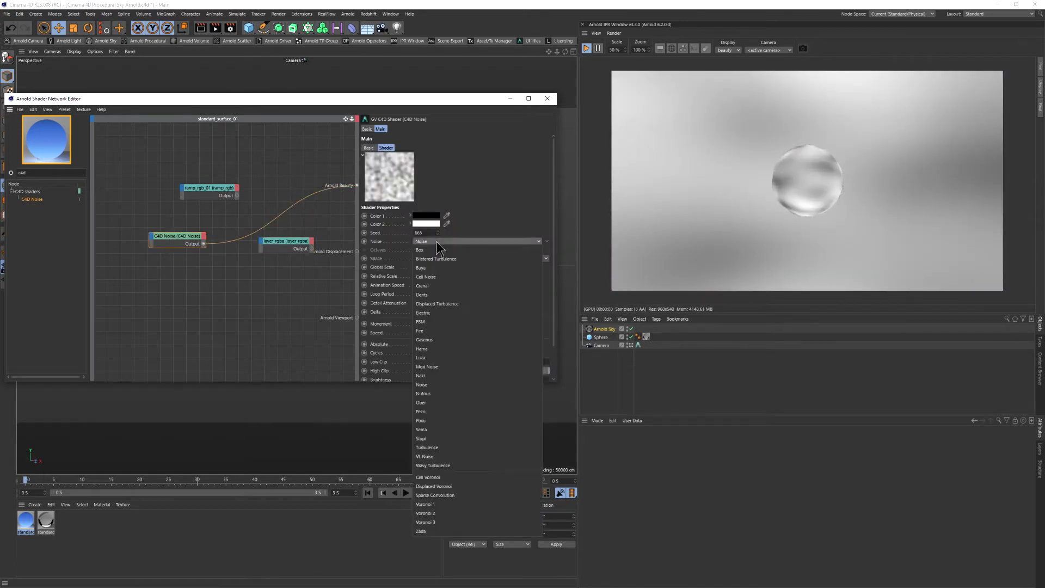
left_click(423, 466)
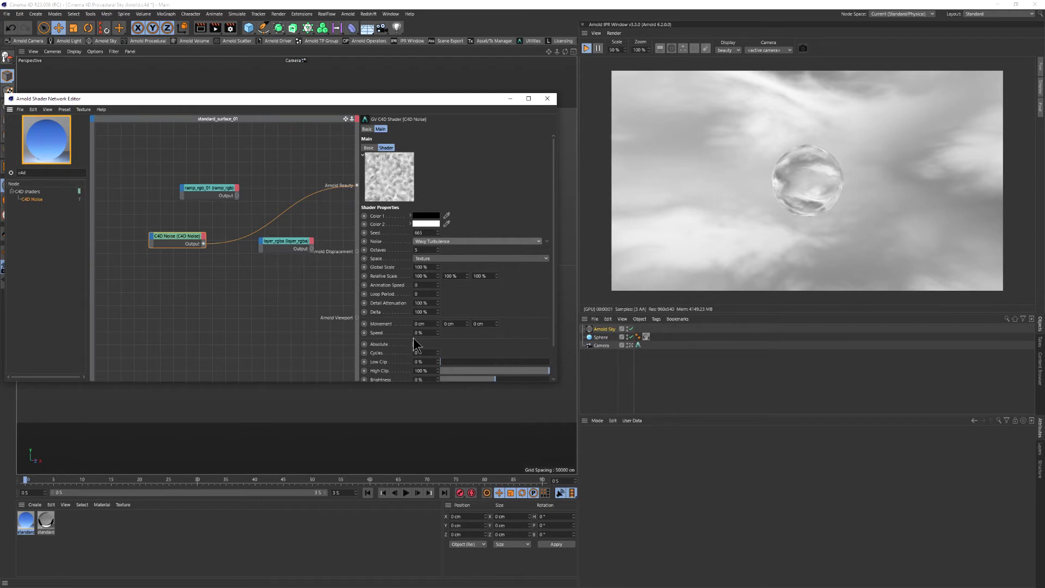
- Set the noise Global Scale to 2 and drag Contrast to 47 %
left_click(415, 267)
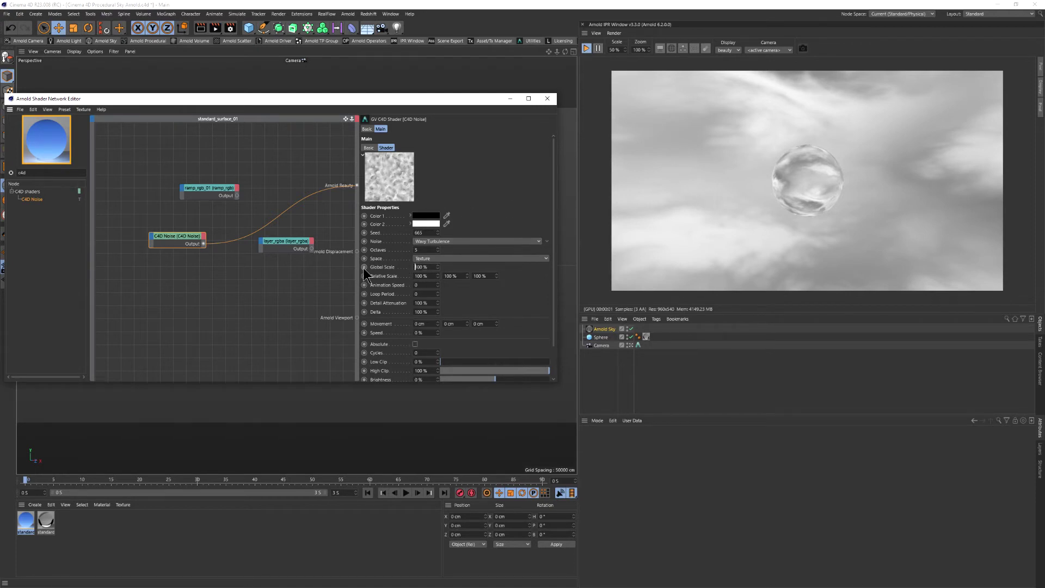
type("2")
key("Return")
scroll(385, 367, "down", 1)
left_click_drag(463, 352, 437, 353)
- Disconnect the noise from Beauty and feed ramp_rgb into layer_rgba's Layer 1 input
left_click_drag(304, 247, 305, 218)
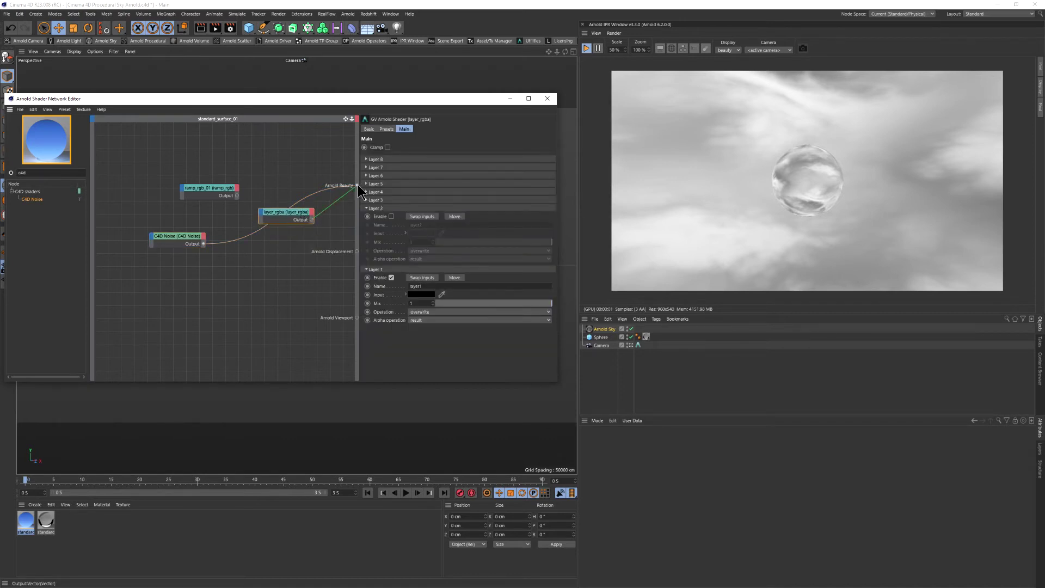
left_click_drag(357, 187, 265, 216)
left_click(235, 197)
mouse_move(271, 217)
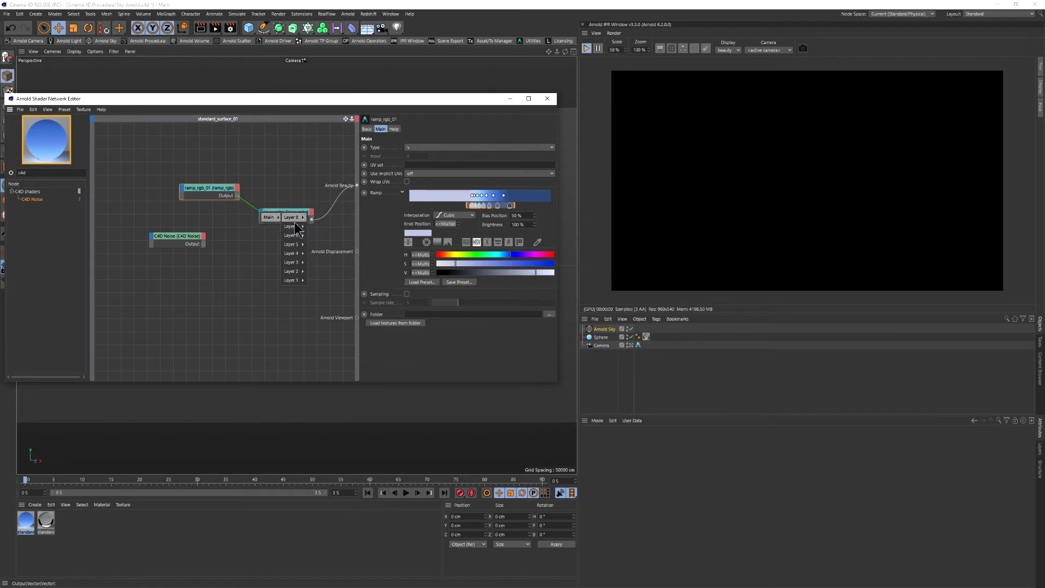
left_click(320, 279)
- Feed the C4D Noise output into layer_rgba's Layer 2 input
left_click_drag(204, 243, 266, 216)
mouse_move(270, 216)
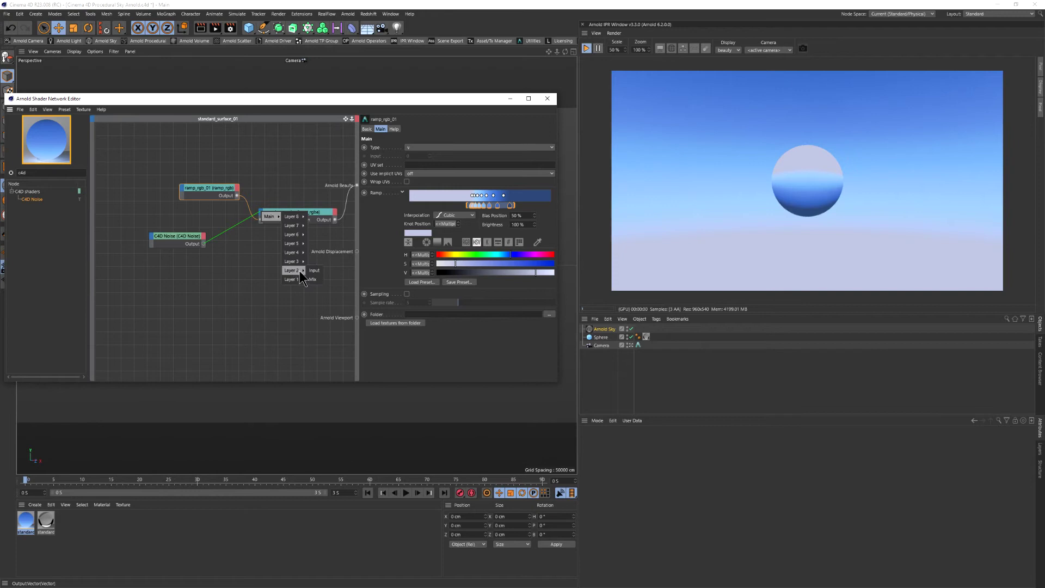
left_click(321, 272)
left_click(313, 224)
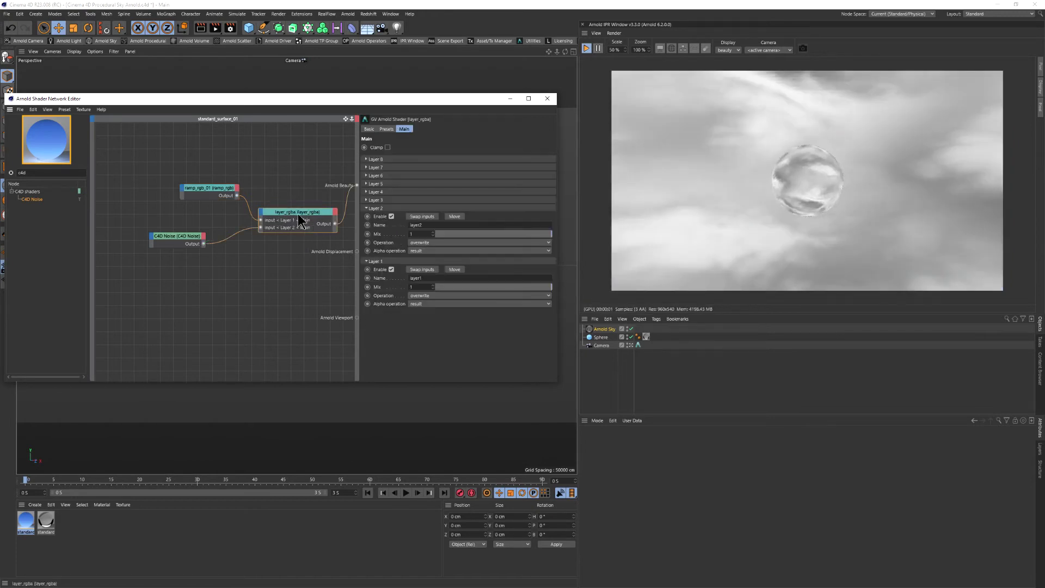
- Try soft light, then multiply, as Layer 2's blend operation
left_click(455, 242)
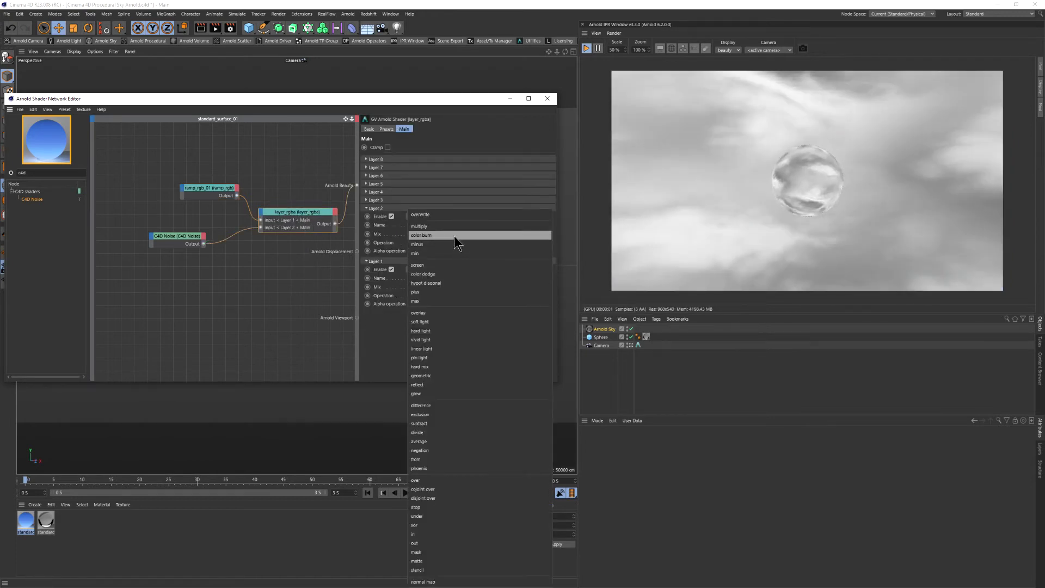
left_click(441, 325)
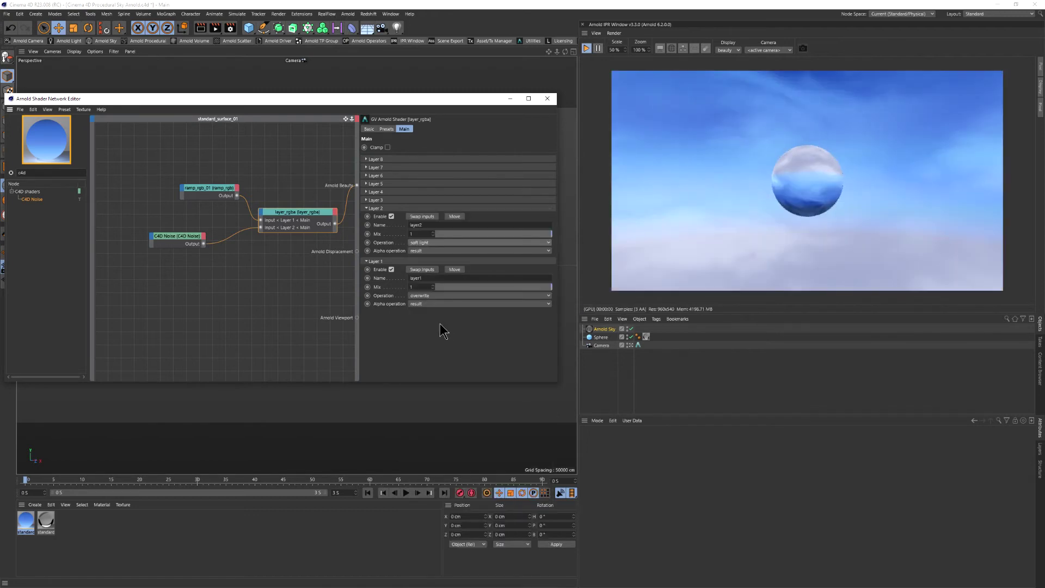
left_click(427, 242)
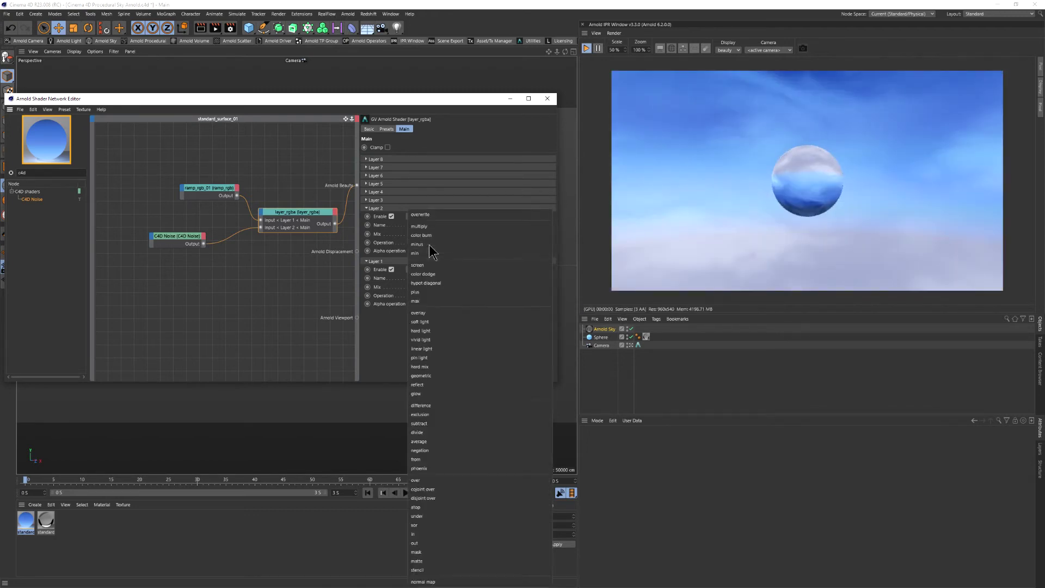
left_click(437, 223)
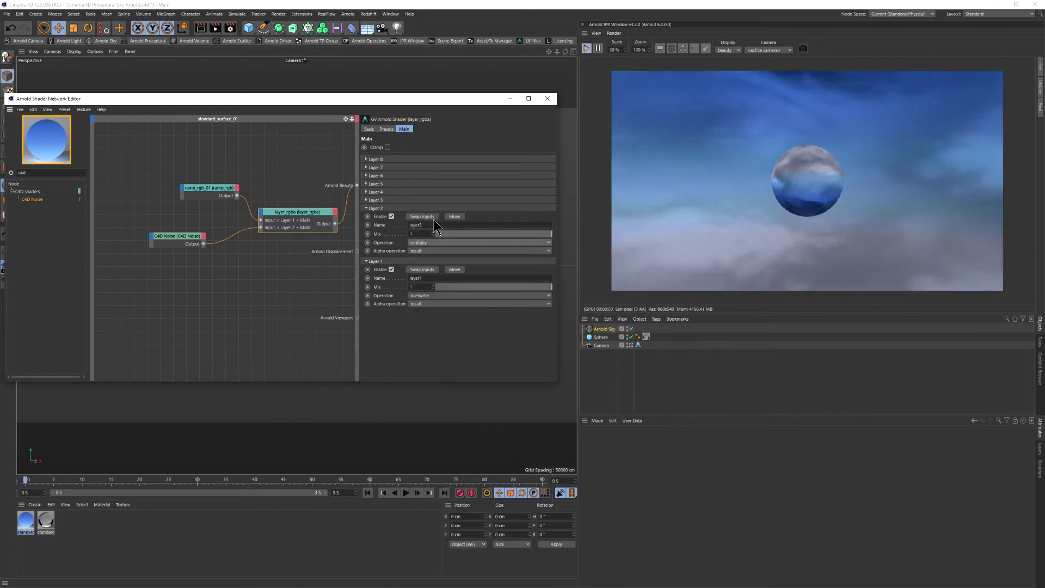
- Set Layer 2's blend operation back to soft light for soft blue-pink clouds
scroll(420, 242, "up", 1)
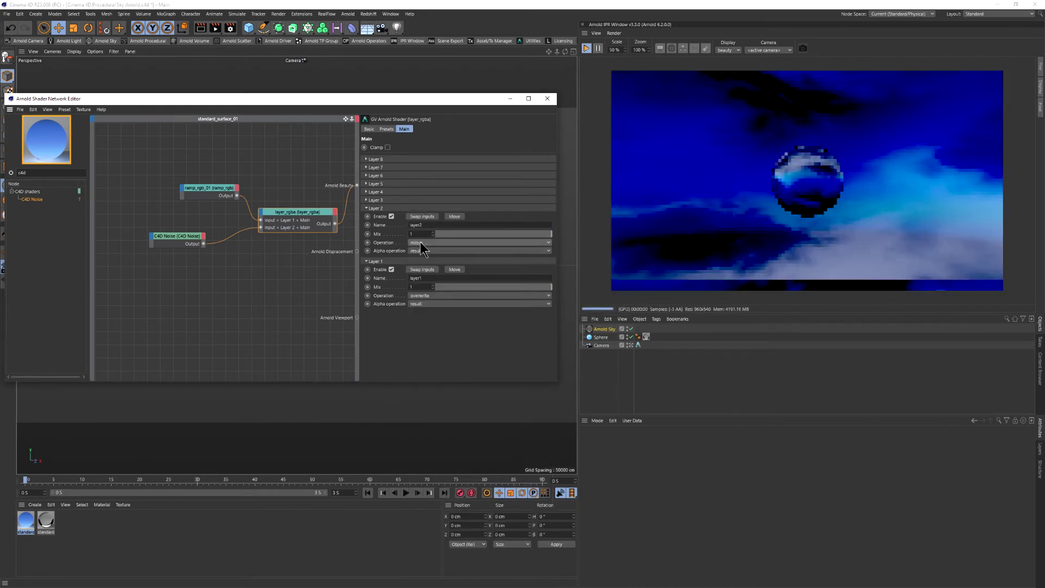
scroll(420, 241, "down", 4)
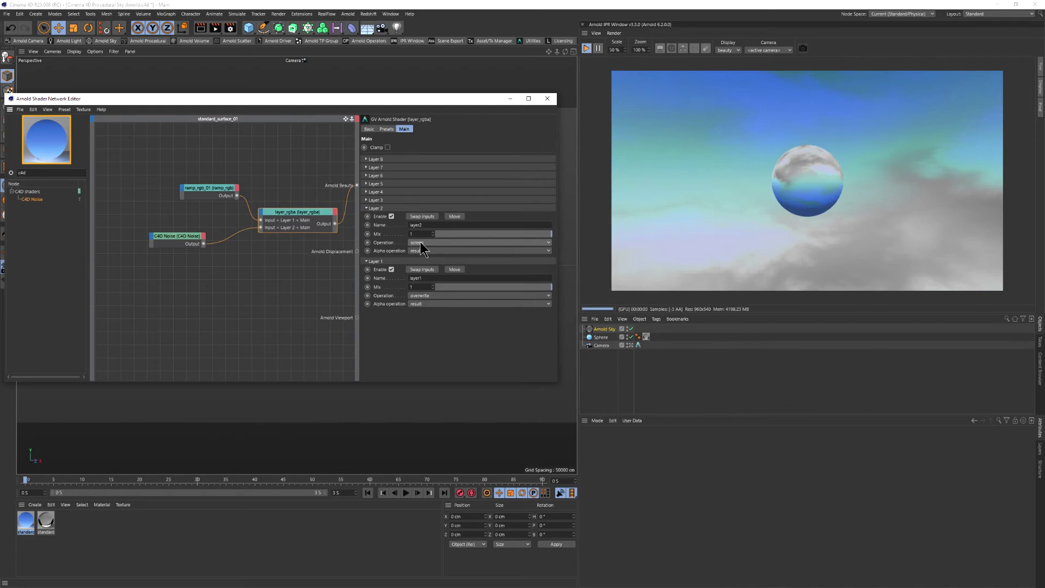
scroll(422, 244, "down", 3)
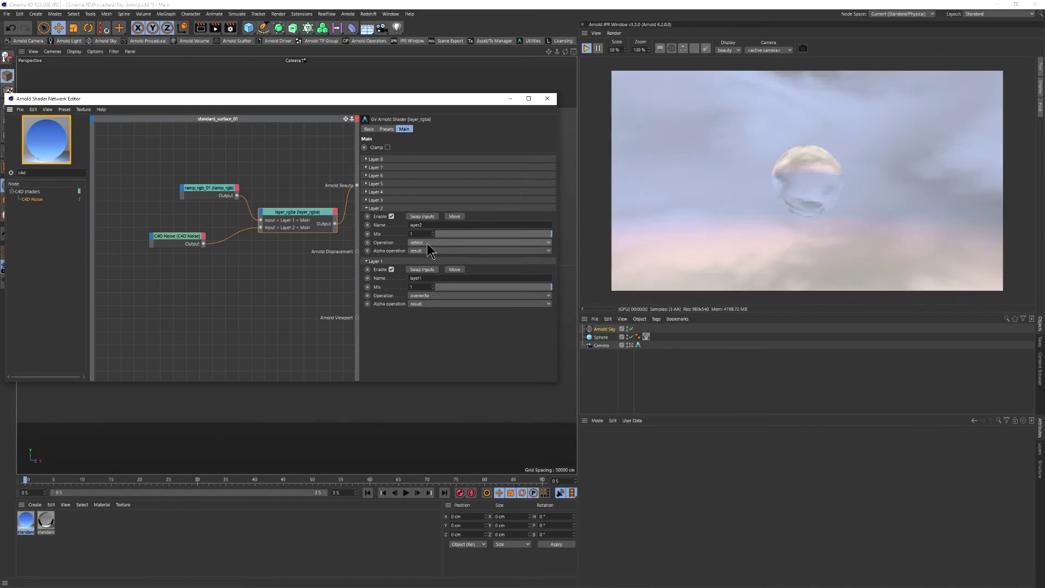
scroll(426, 243, "down", 2)
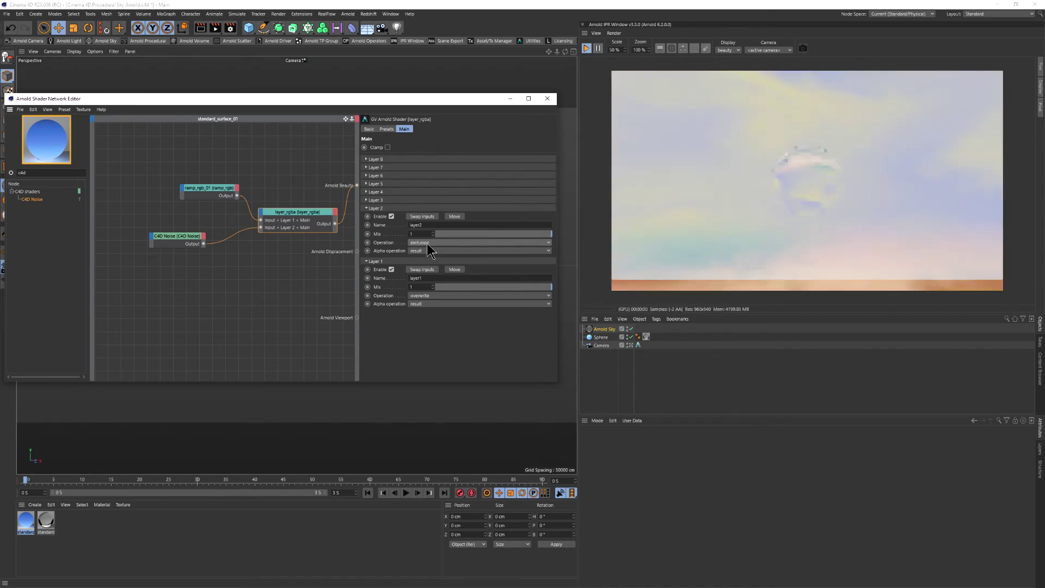
scroll(427, 243, "up", 3)
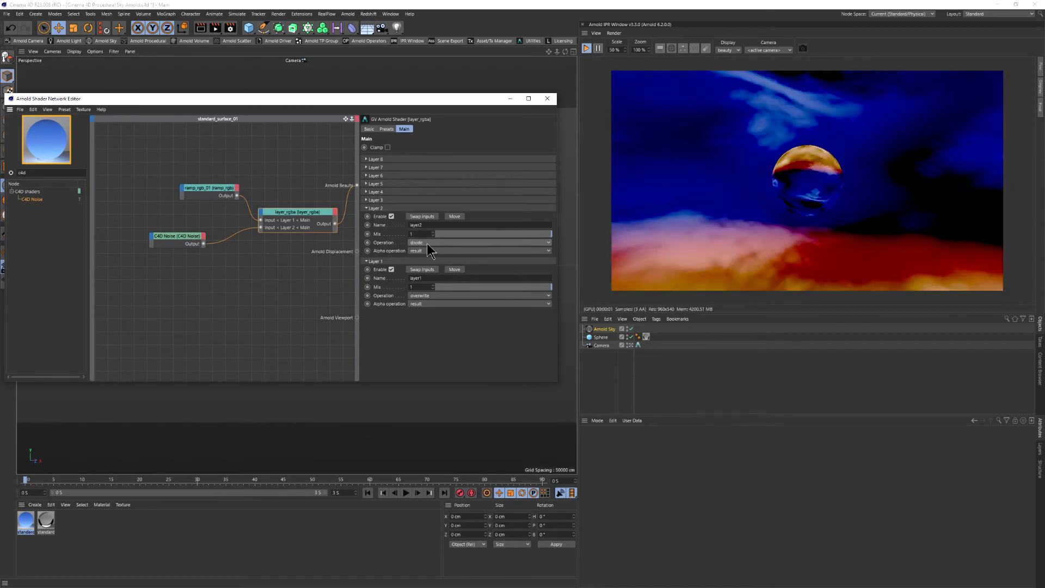
scroll(426, 243, "up", 2)
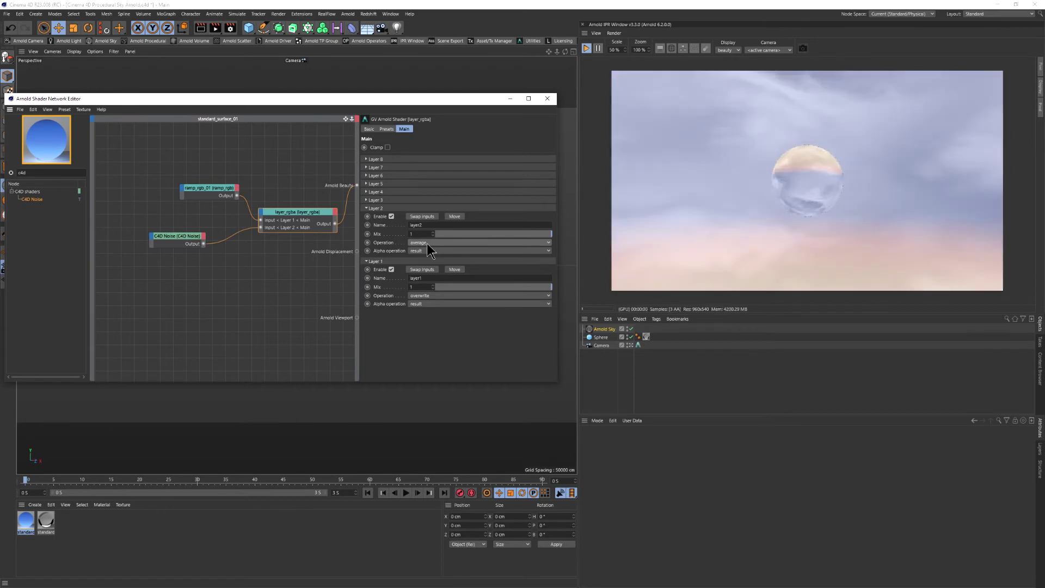
left_click(426, 243)
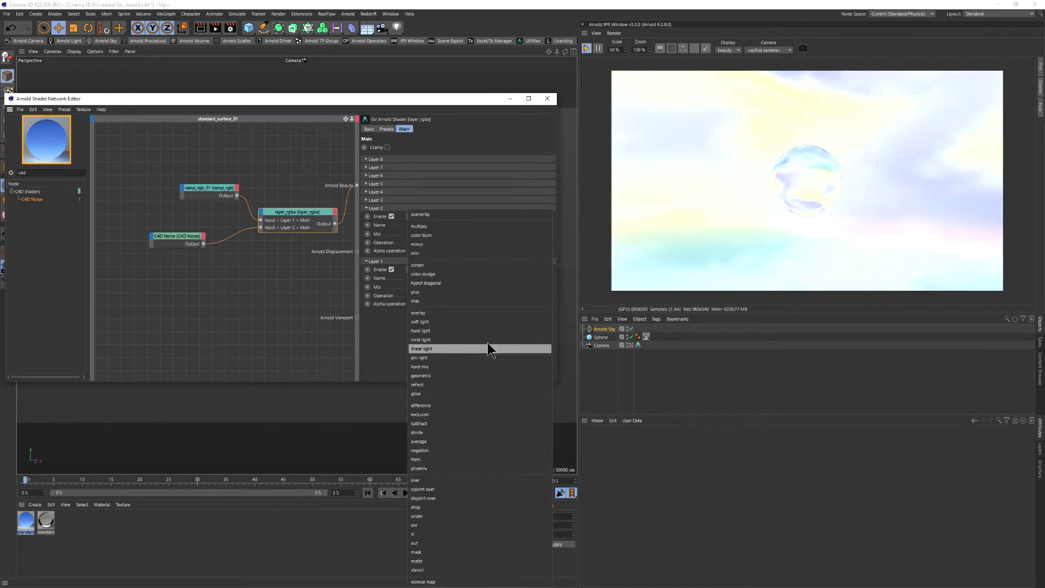
left_click(434, 321)
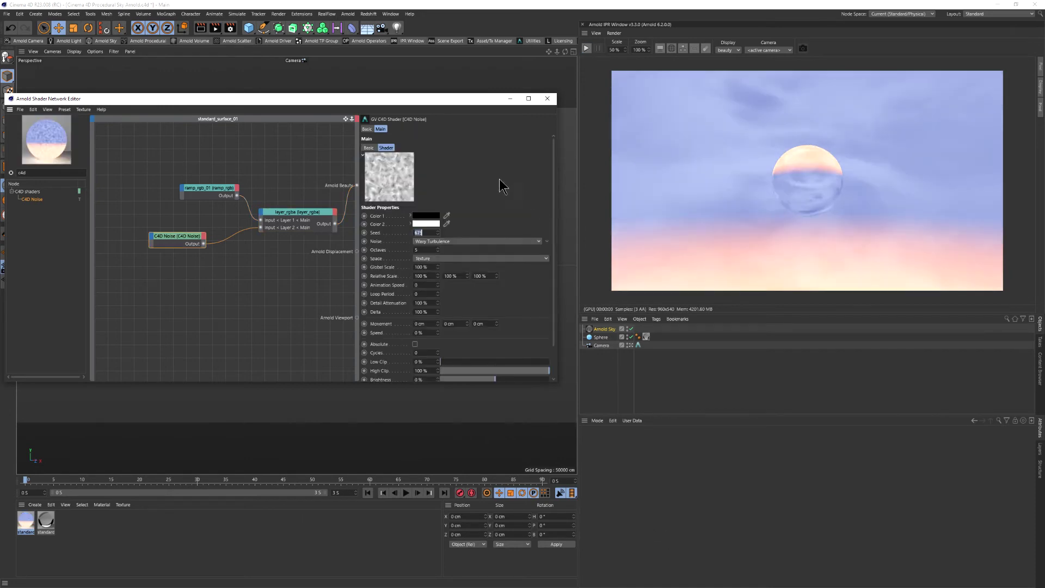
- Rename the Arnold Sky object to 'clouds' and add a second, plain white Arnold Sky
left_click(554, 99)
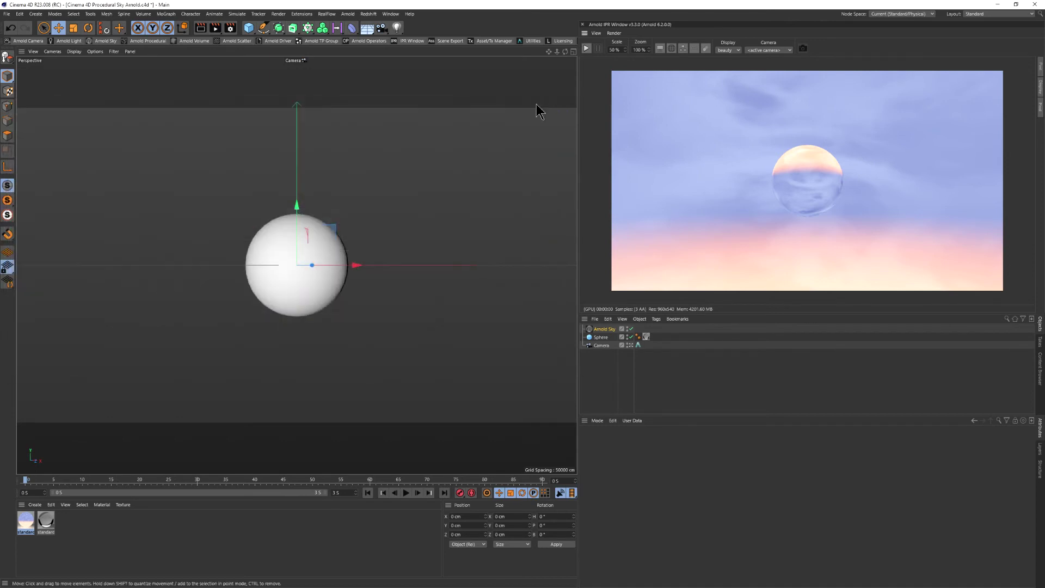
double_click(610, 329)
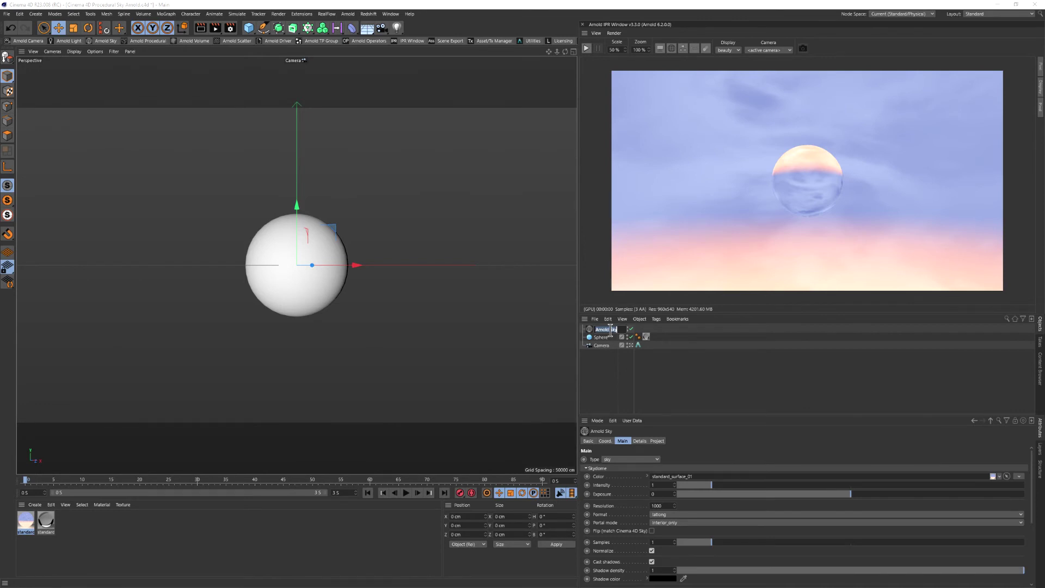
type("clouds")
key("Return")
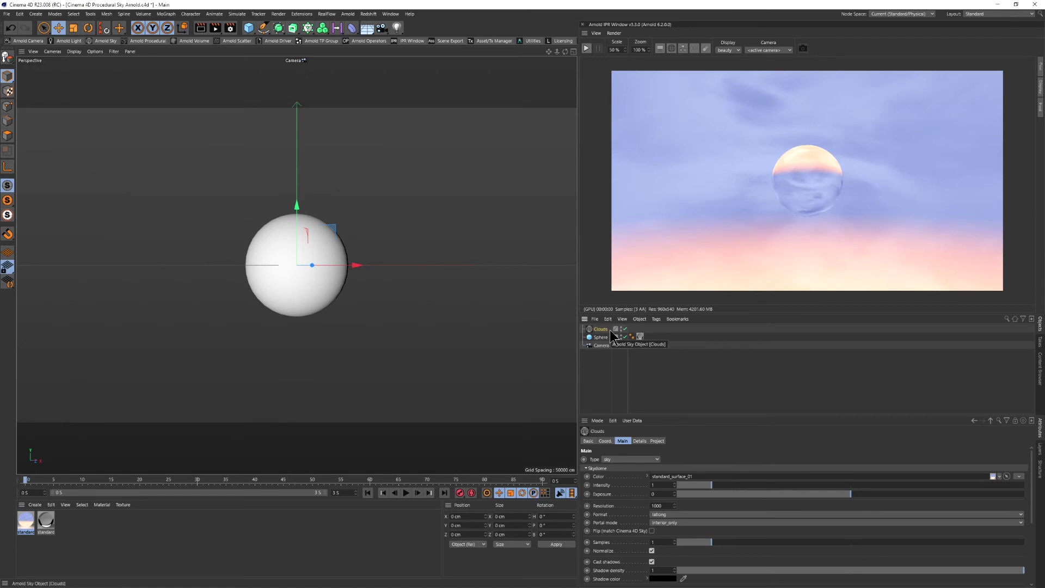
left_click(115, 42)
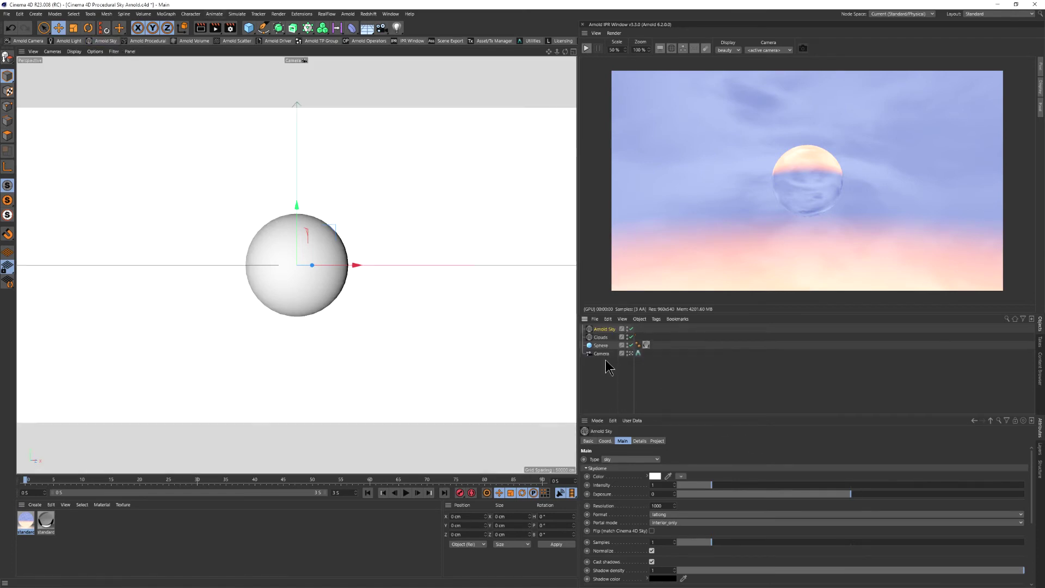
- Switch the new Arnold Sky to physical_sky, restart the IPR, and disable the Clouds sky
left_click(629, 478)
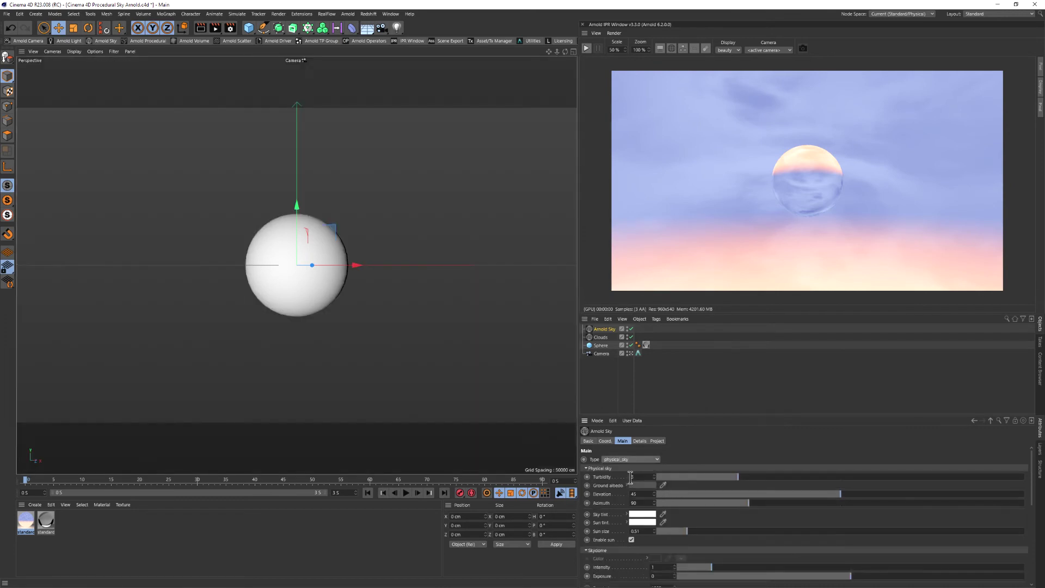
key("Return")
left_click(587, 49)
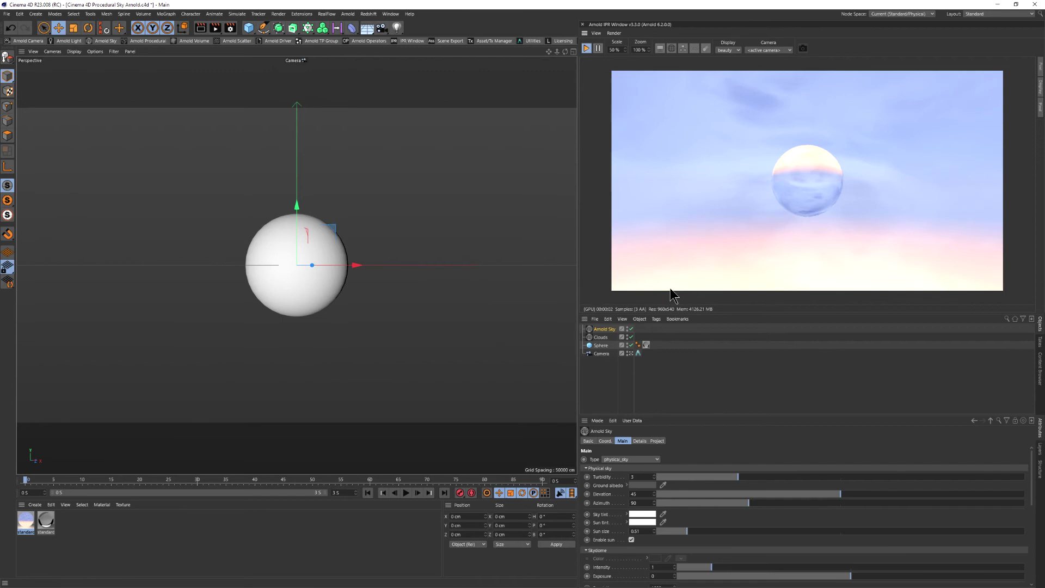
left_click(631, 337)
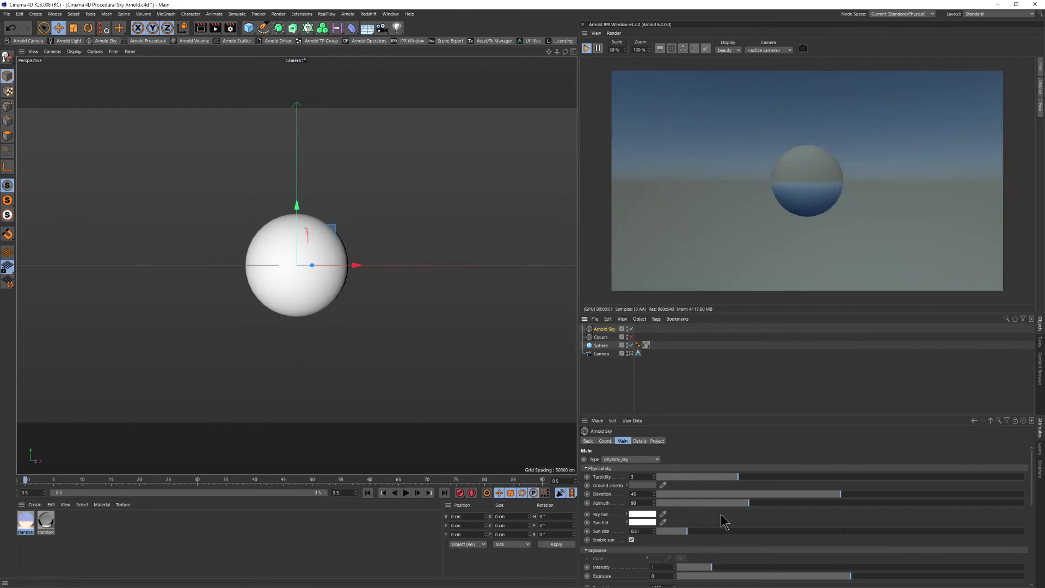
- Set the sun's size to 5 and elevation to 18.51, then re-enable the Clouds sky
left_click_drag(843, 495, 898, 513)
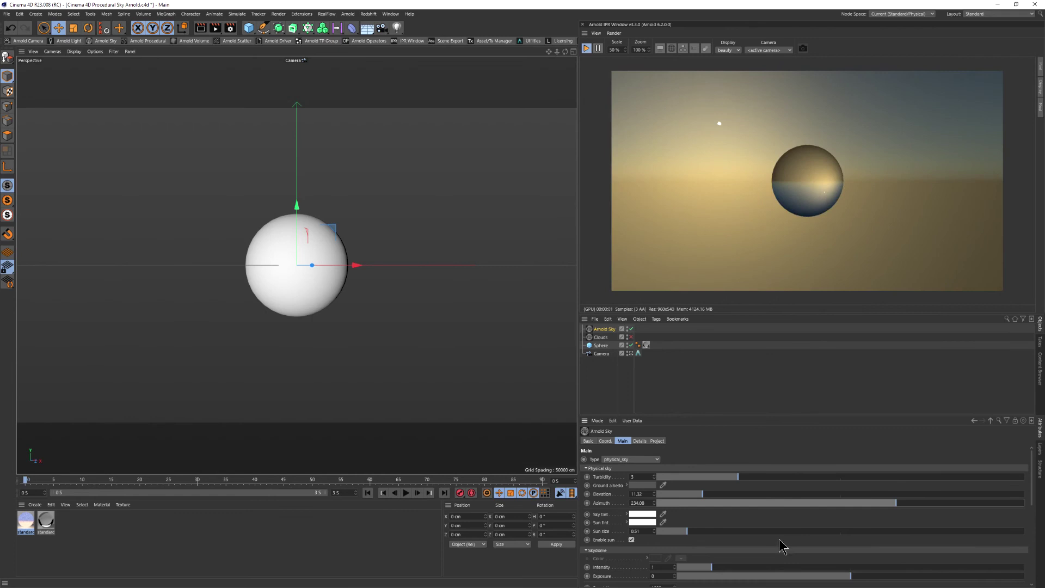
left_click_drag(688, 531, 1032, 539)
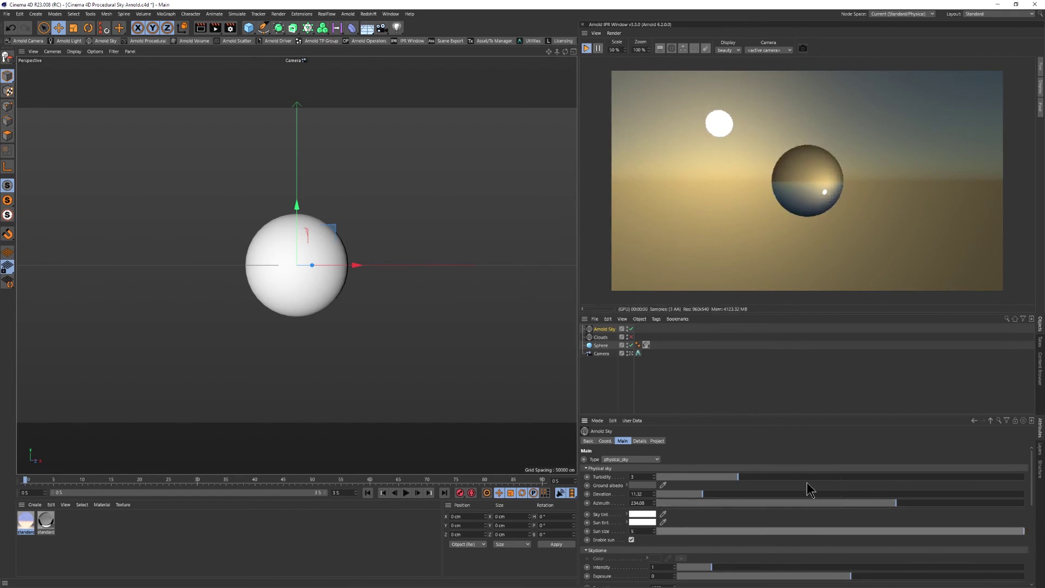
left_click_drag(704, 493, 732, 492)
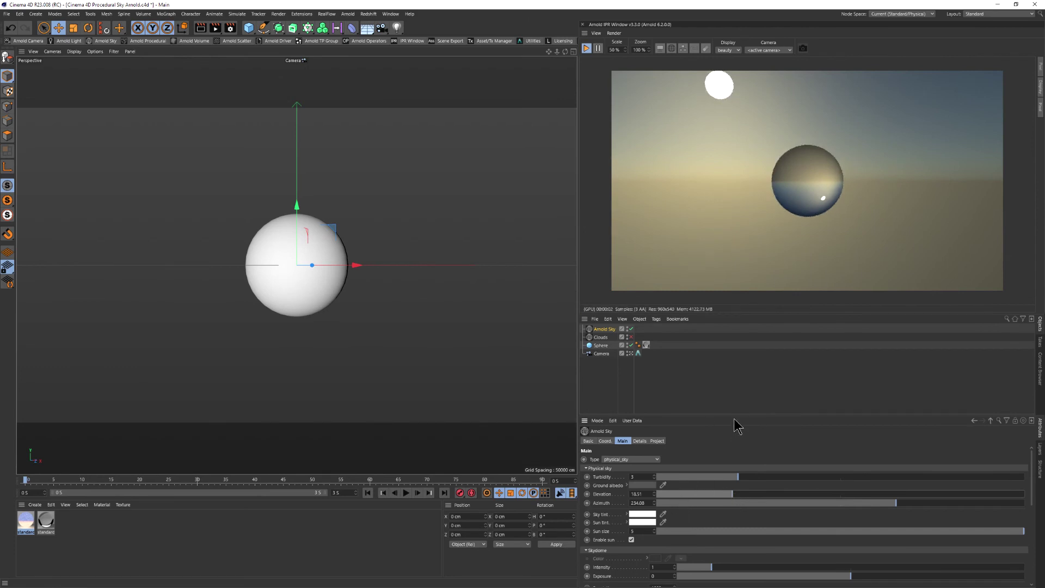
left_click(630, 338)
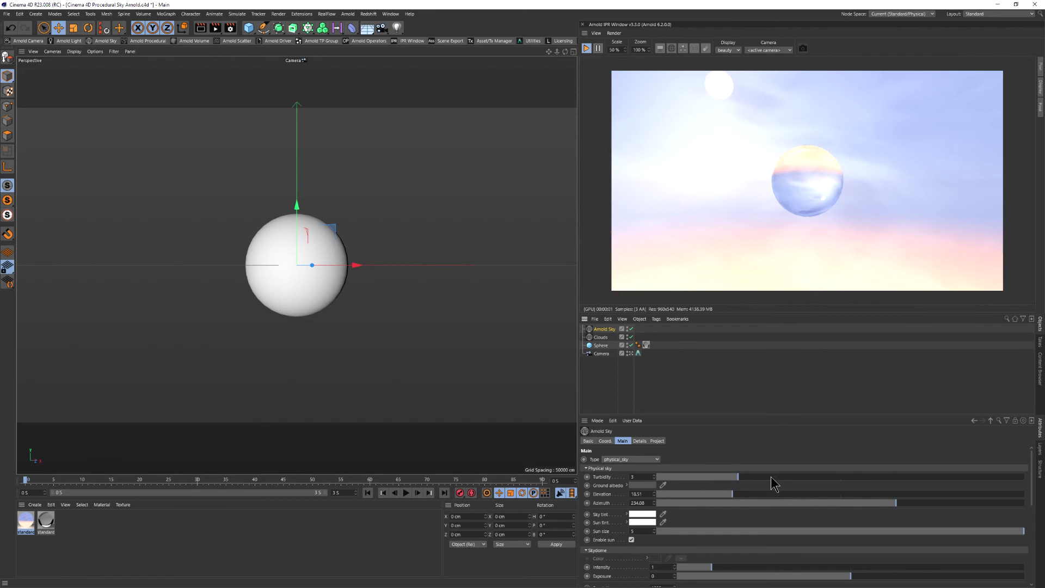
- Set the physical sky's turbidity to 4.9 and sun elevation to 27.69
left_click_drag(770, 475, 812, 475)
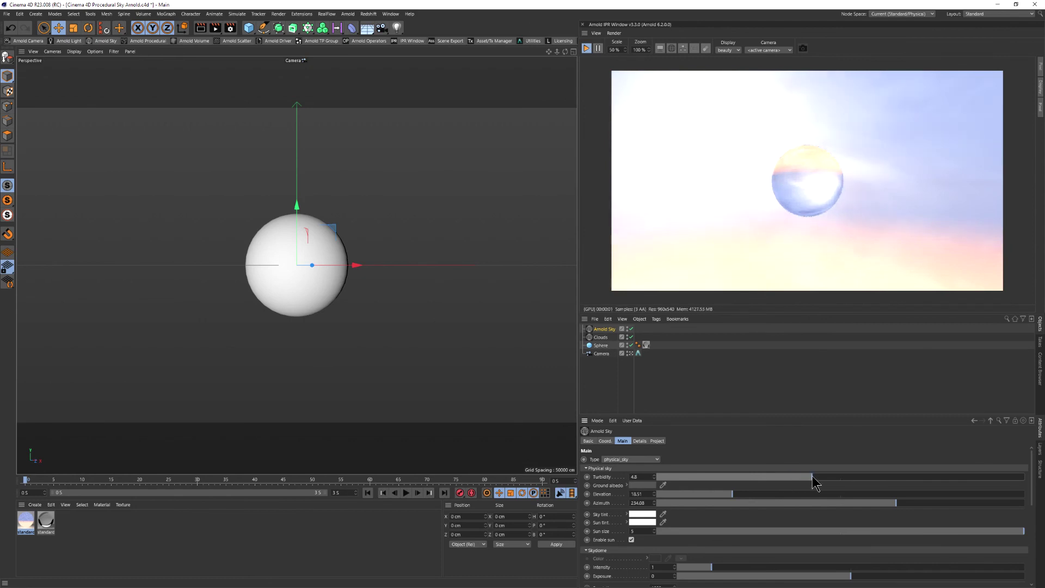
left_click_drag(819, 477, 816, 477)
left_click_drag(747, 496, 701, 521)
- Give the sky a warm tint with full saturation and hue shifted toward orange
left_click(604, 441)
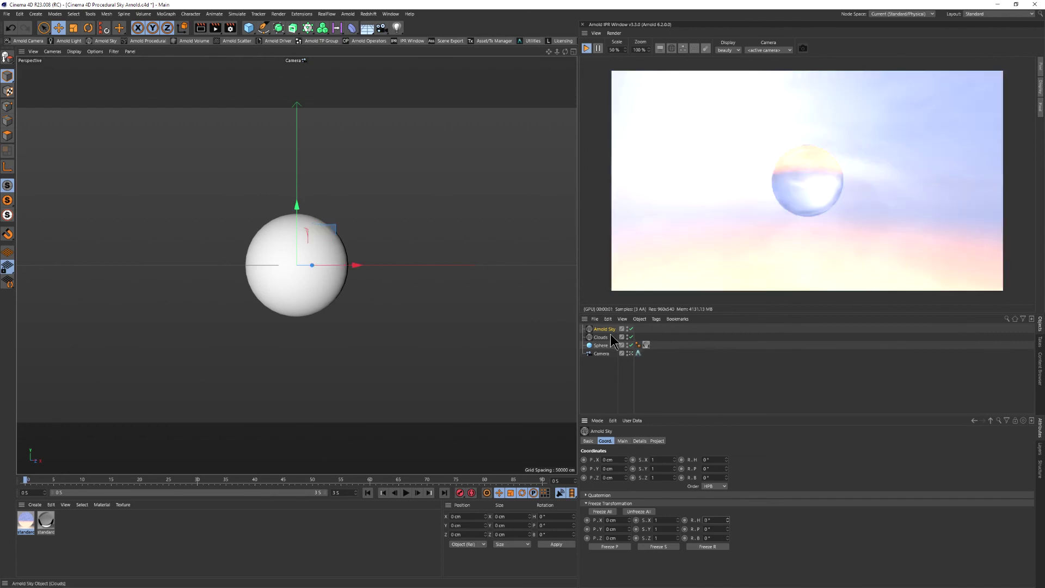
left_click(622, 441)
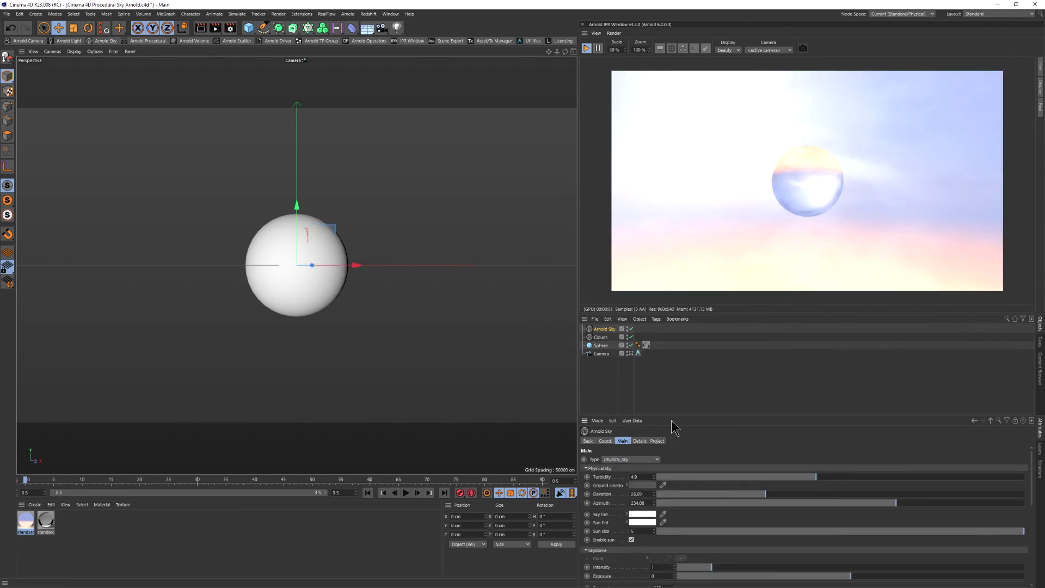
left_click_drag(673, 417, 672, 390)
left_click(626, 488)
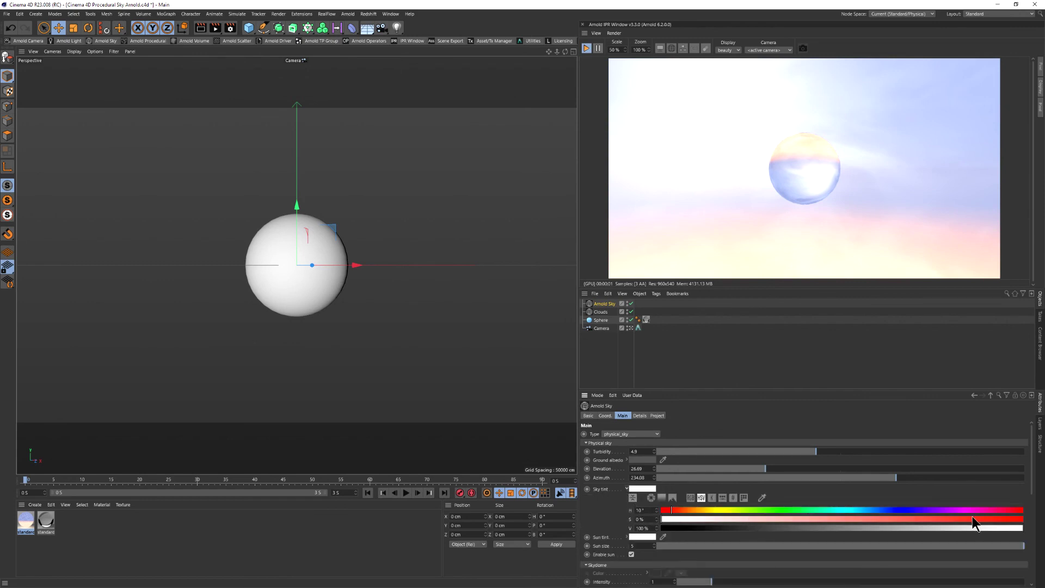
mouse_move(975, 520)
left_mouse_down()
mouse_move(1019, 520)
mouse_move(965, 520)
left_mouse_up()
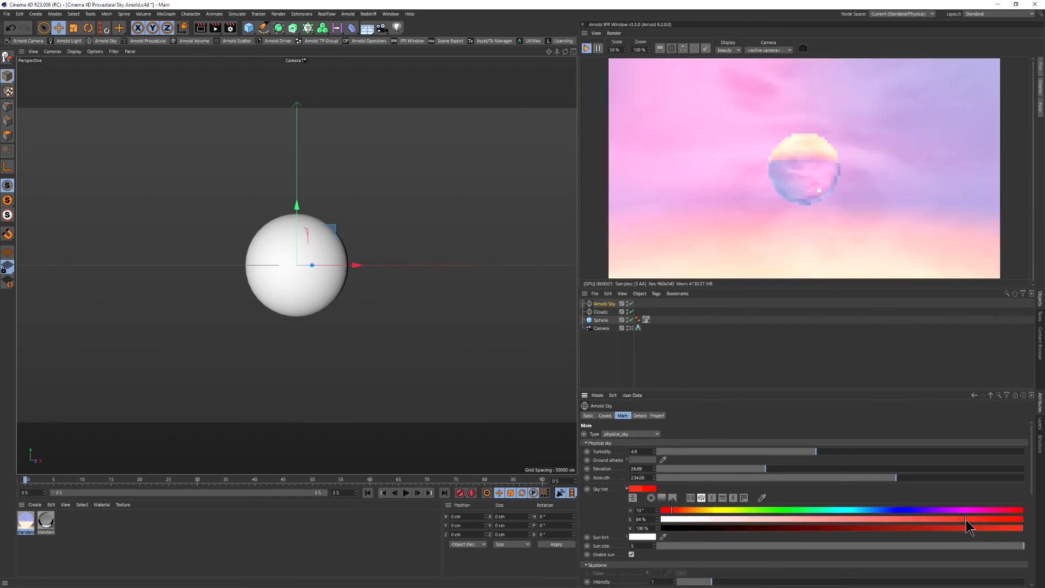
left_click_drag(676, 510, 709, 508)
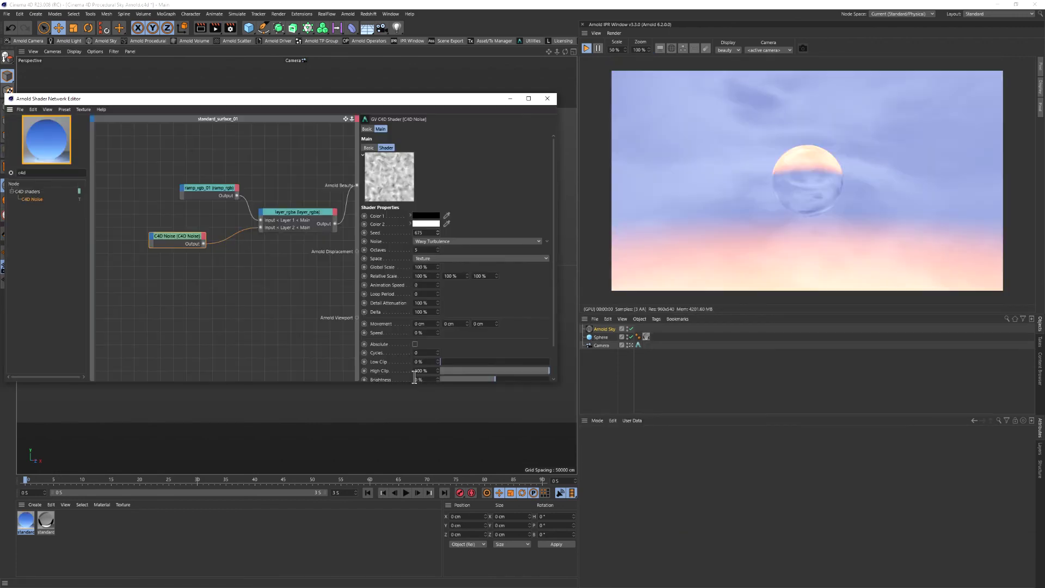